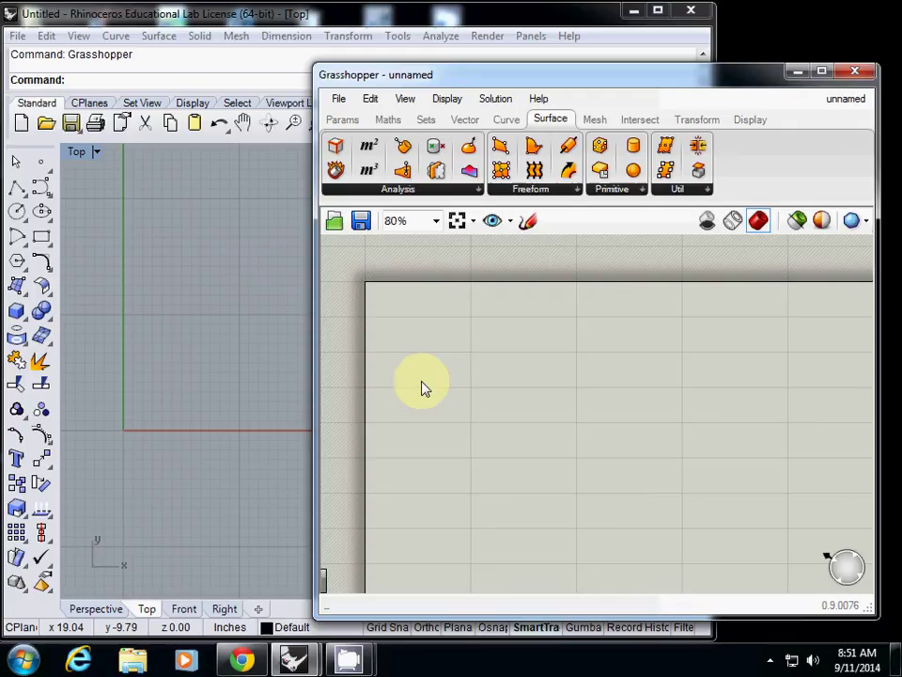
- Place a Point parameter from the 'point' search, then browse the Params tab's Geometry parameters
double_click(447, 369)
text(p)
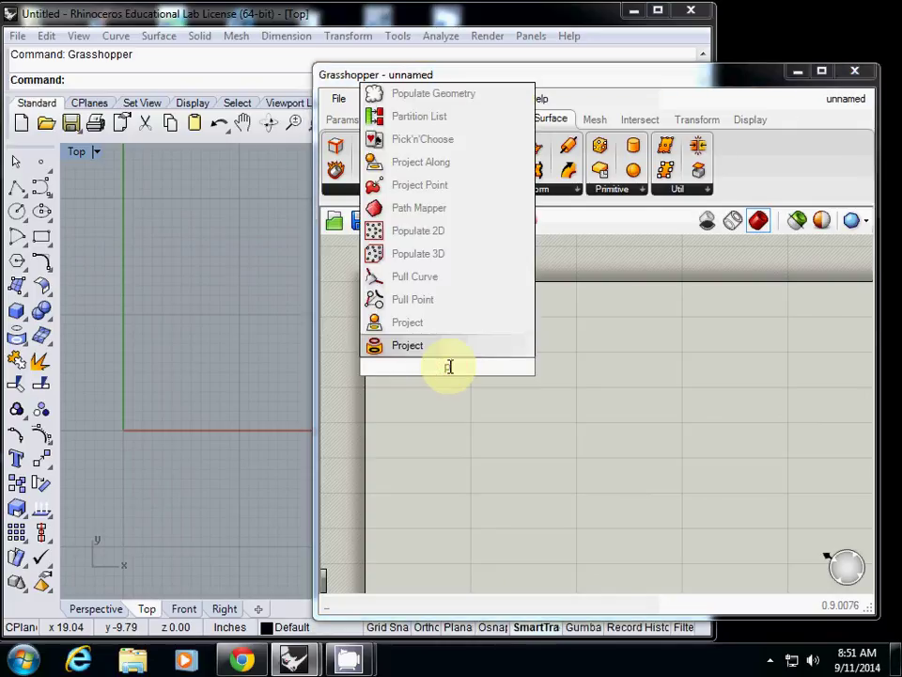
text(oint)
key(Return)
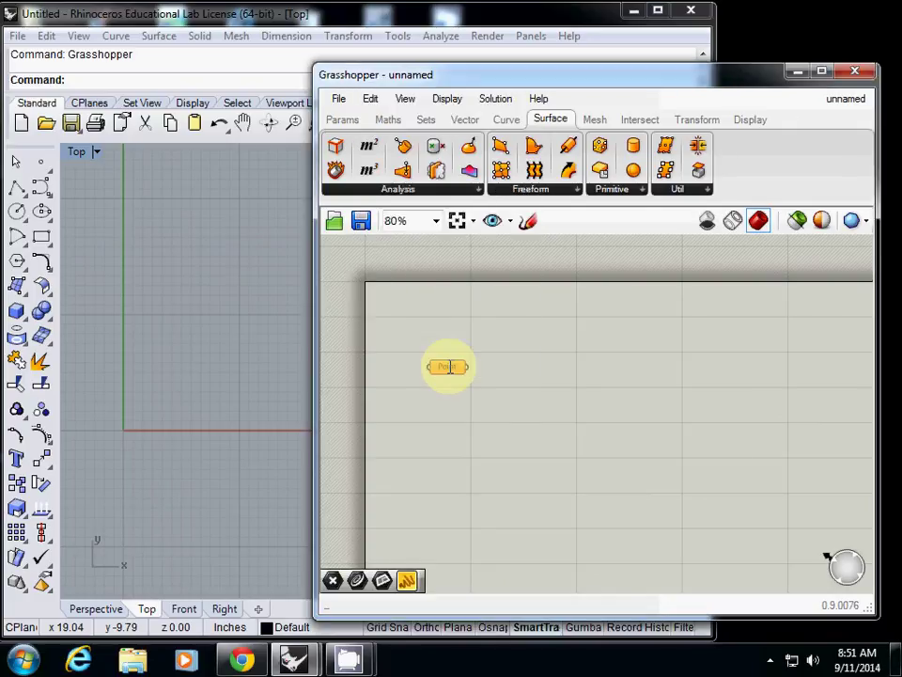
click(342, 119)
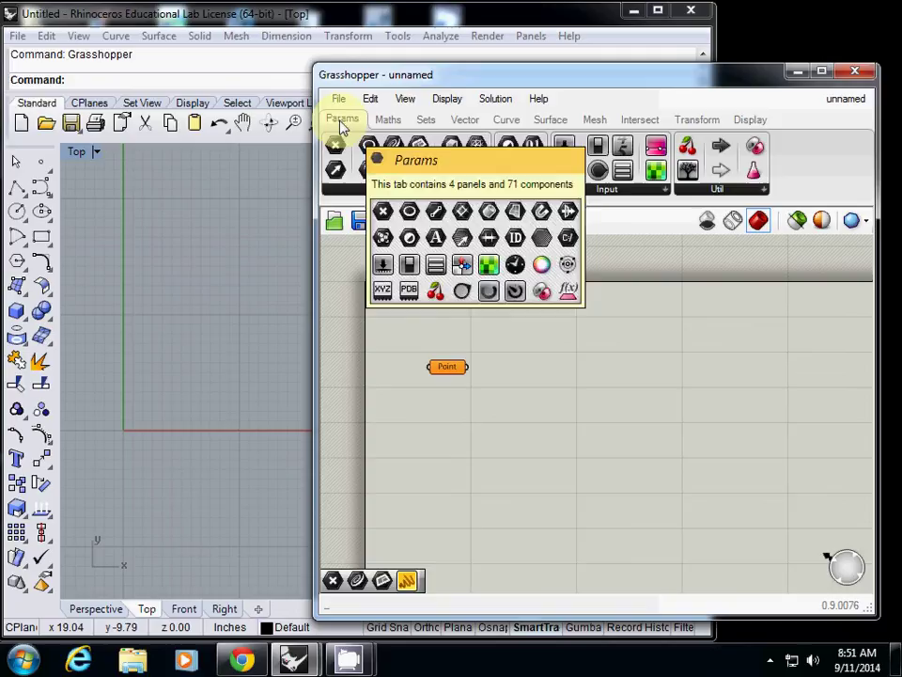
click(484, 190)
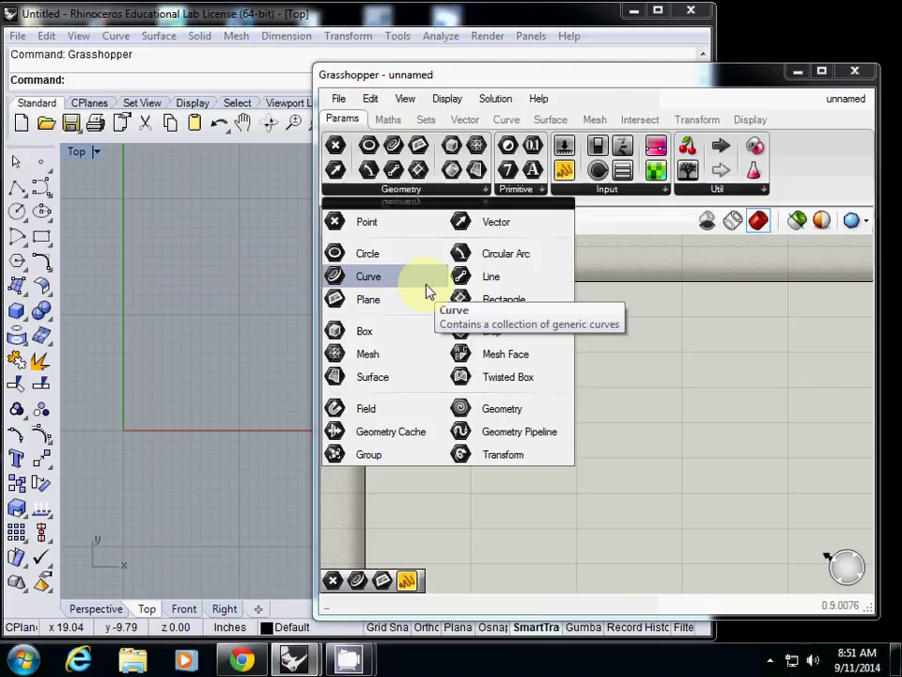
- Set the Point parameter to one point picked near the origin in Rhino's Top view
click(616, 348)
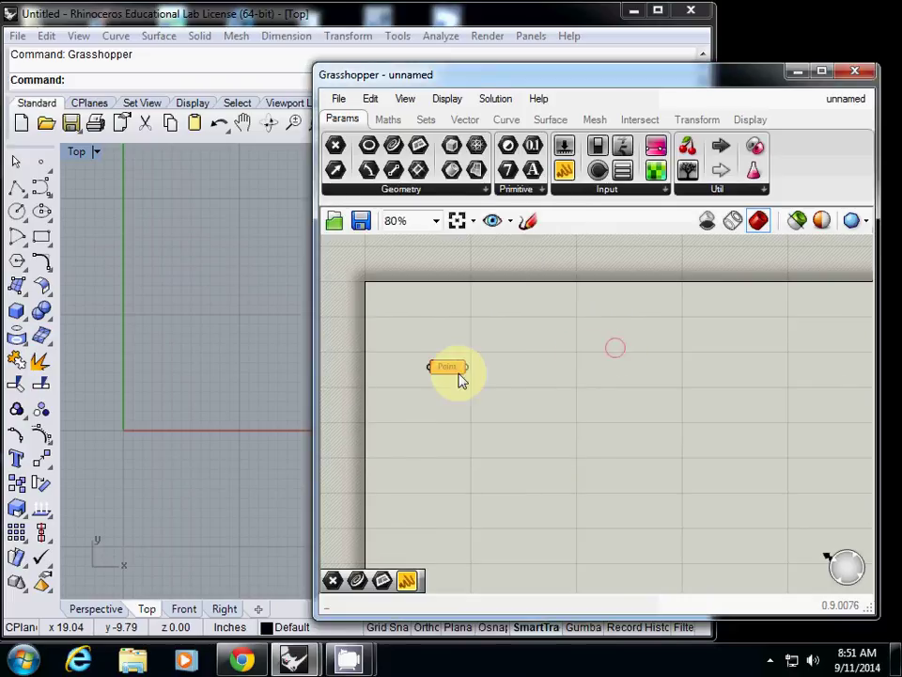
drag(450, 371, 437, 348)
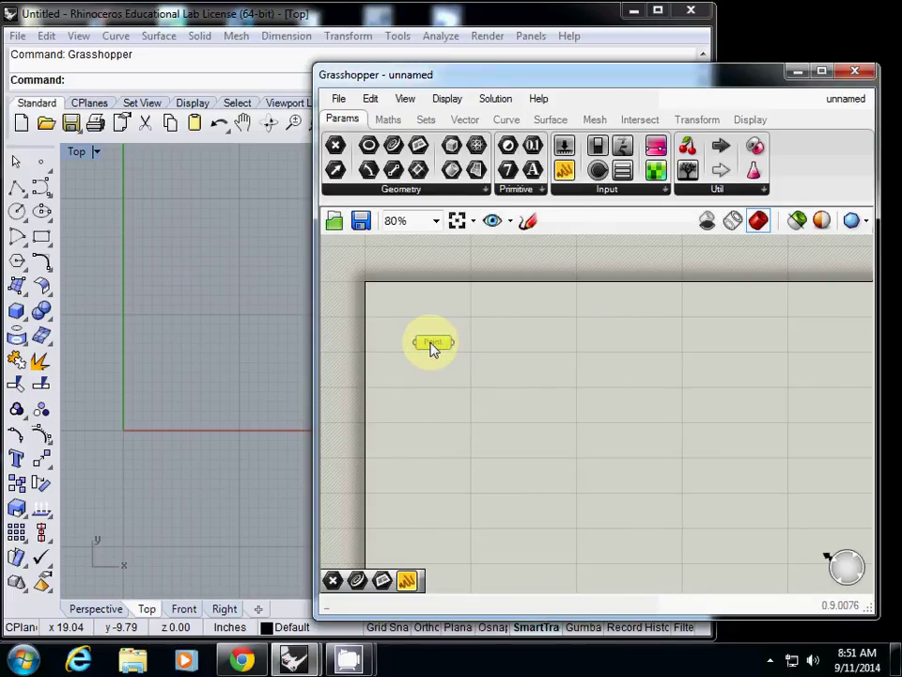
right_click(430, 346)
click(501, 481)
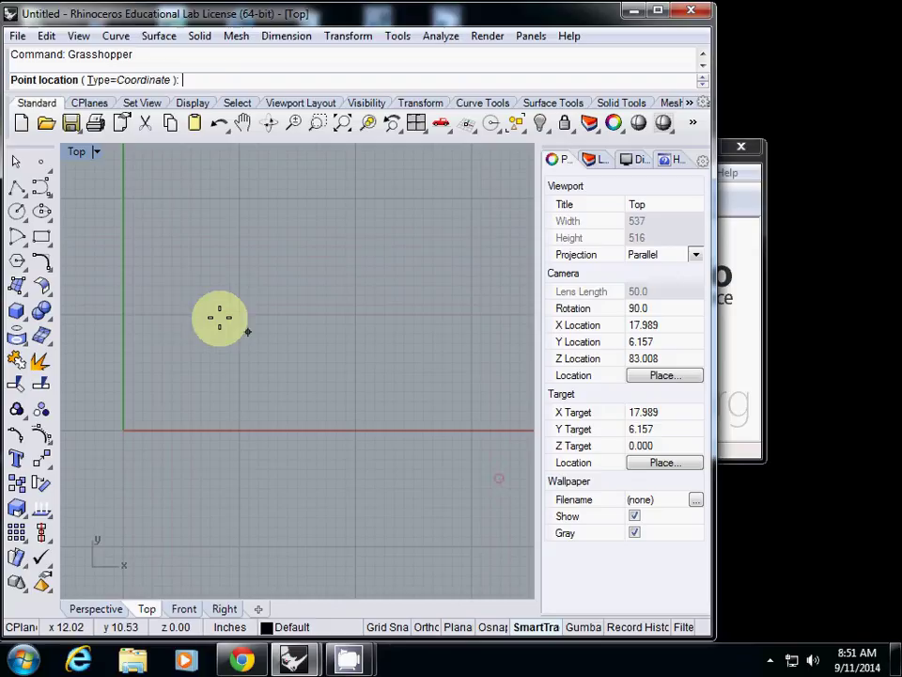
click(123, 431)
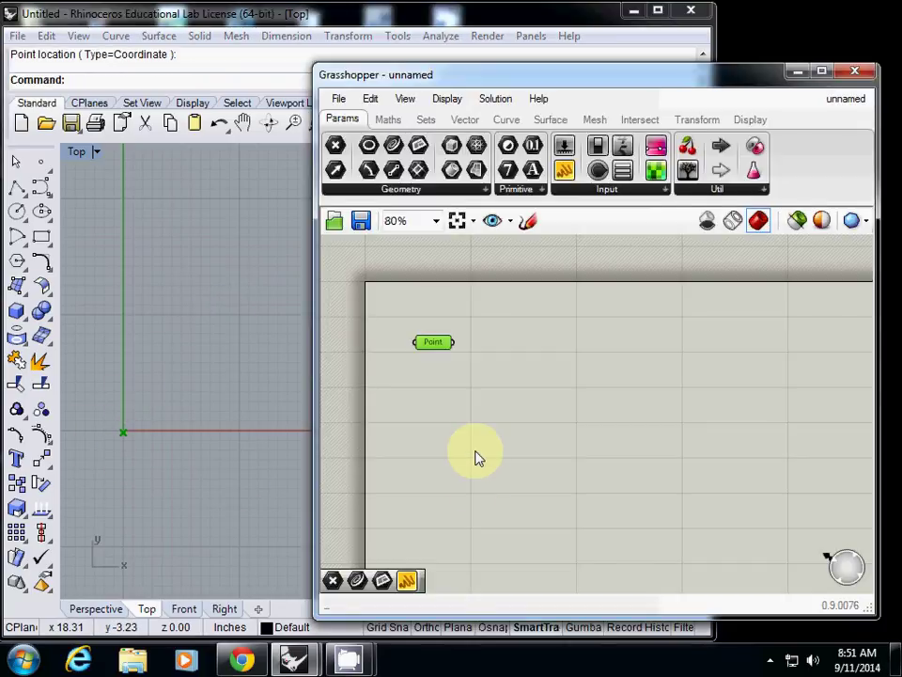
right_click(430, 440)
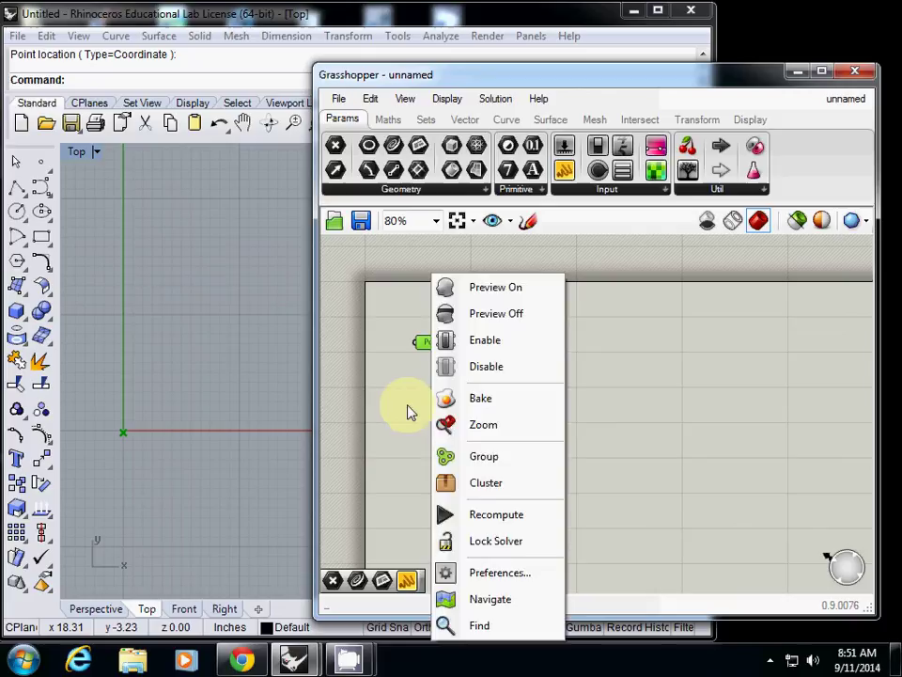
click(407, 406)
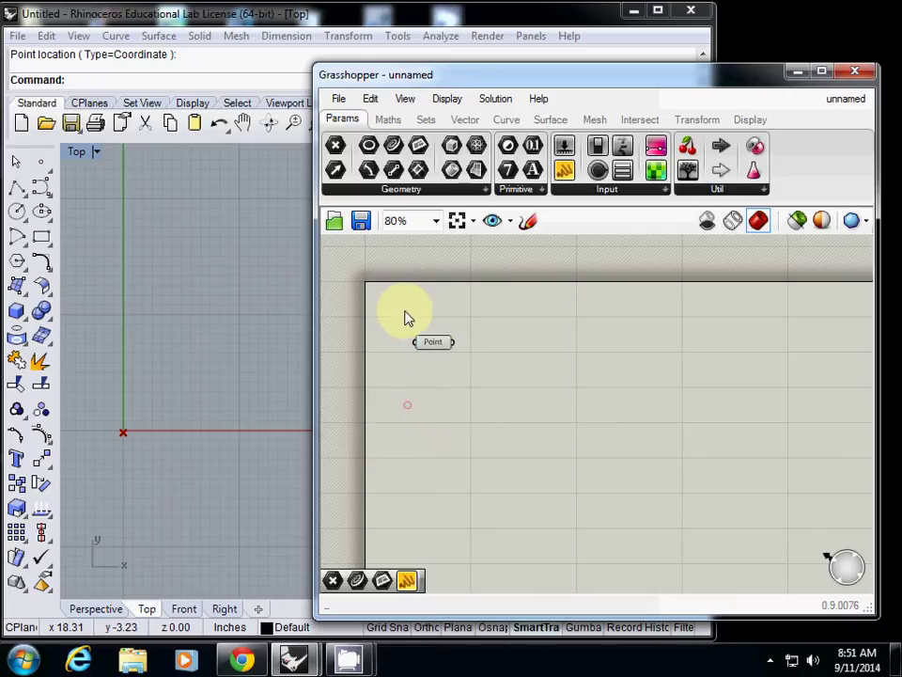
- Alt-drag a copy of the Point parameter just below the original
click(438, 354)
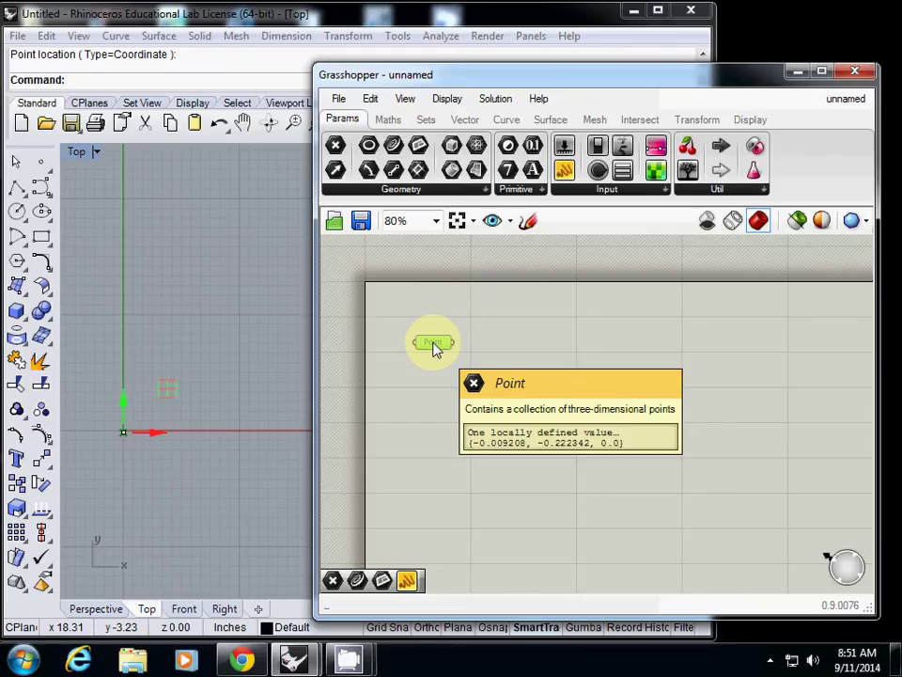
alt+drag(434, 347, 434, 388)
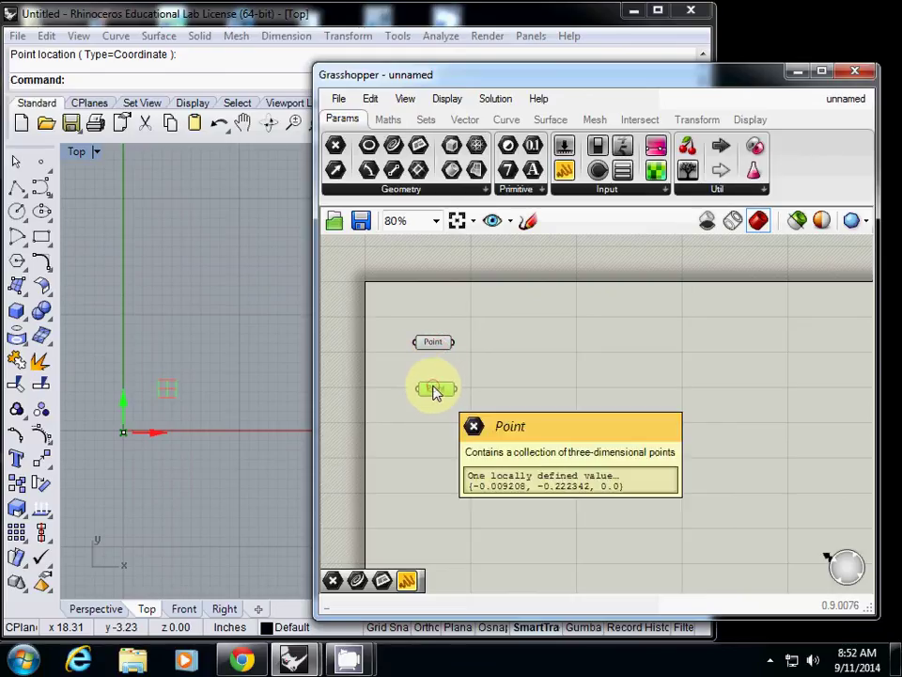
click(434, 347)
click(439, 389)
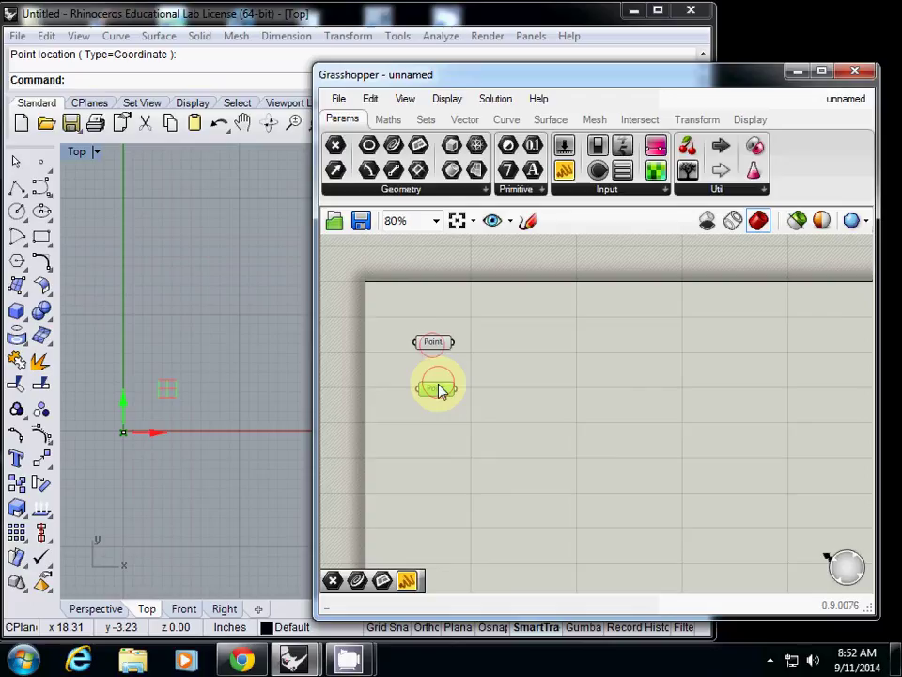
click(434, 345)
click(435, 386)
click(434, 345)
click(435, 389)
- Set the copied Point to one point picked up-right of the origin in Rhino's Top view
right_click(435, 389)
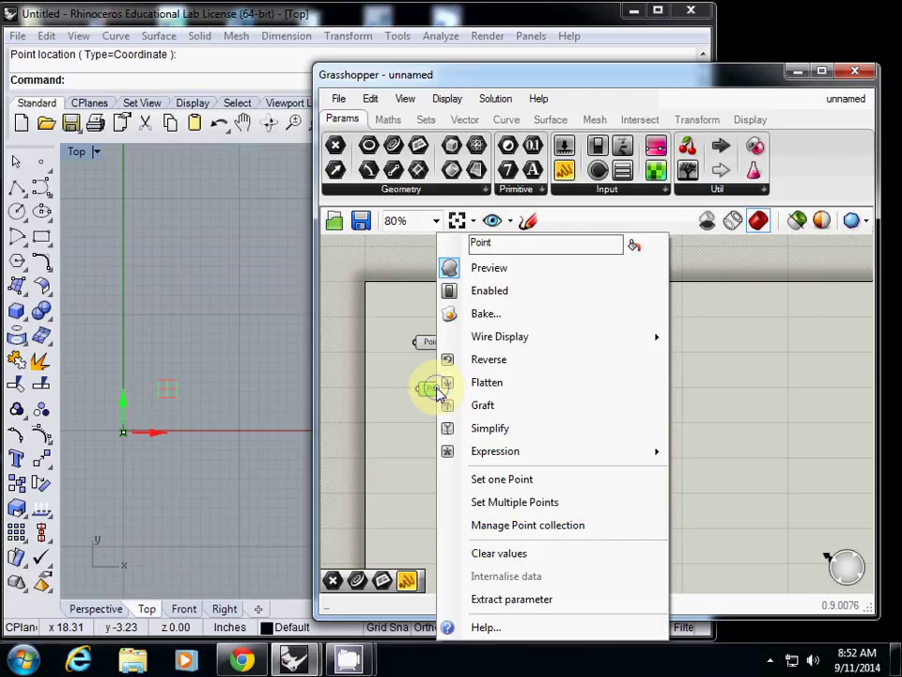
click(528, 480)
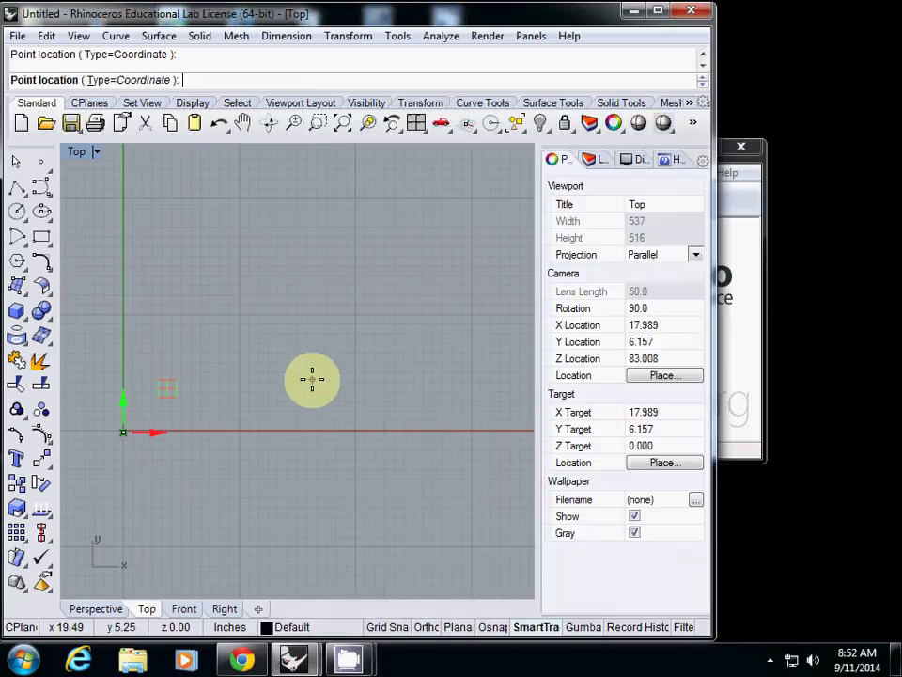
click(312, 379)
drag(338, 73, 363, 71)
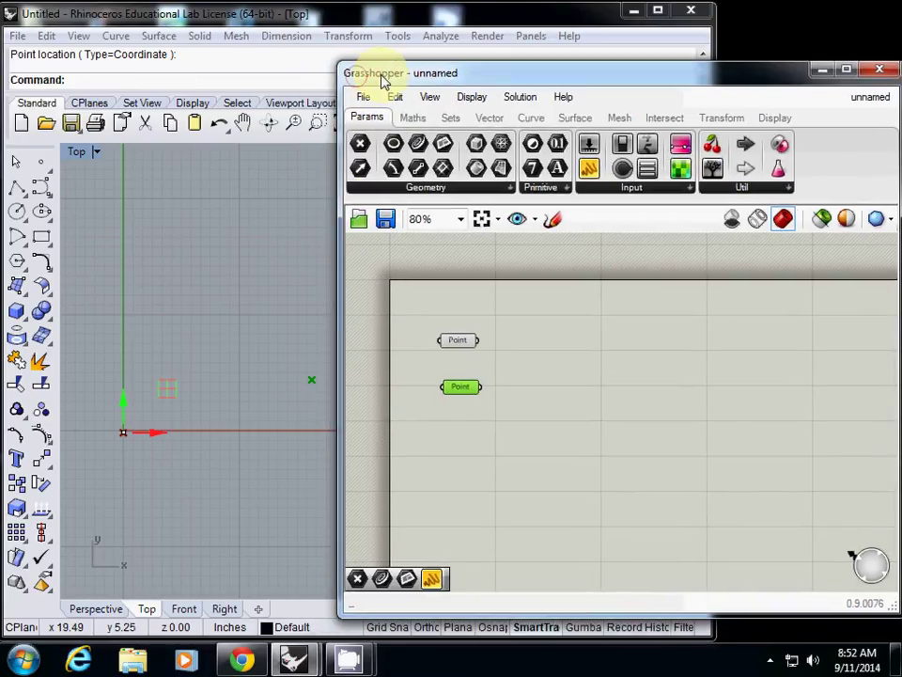
click(507, 448)
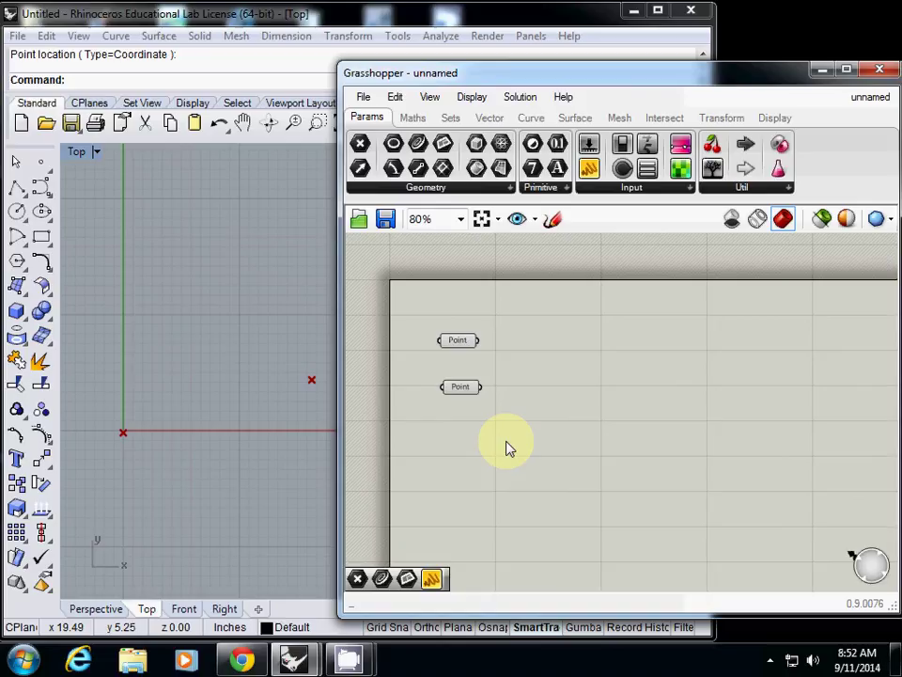
- Drag the second Point lower and add a Panel from the 'panel' search
drag(469, 393, 469, 432)
mouse_move(469, 431)
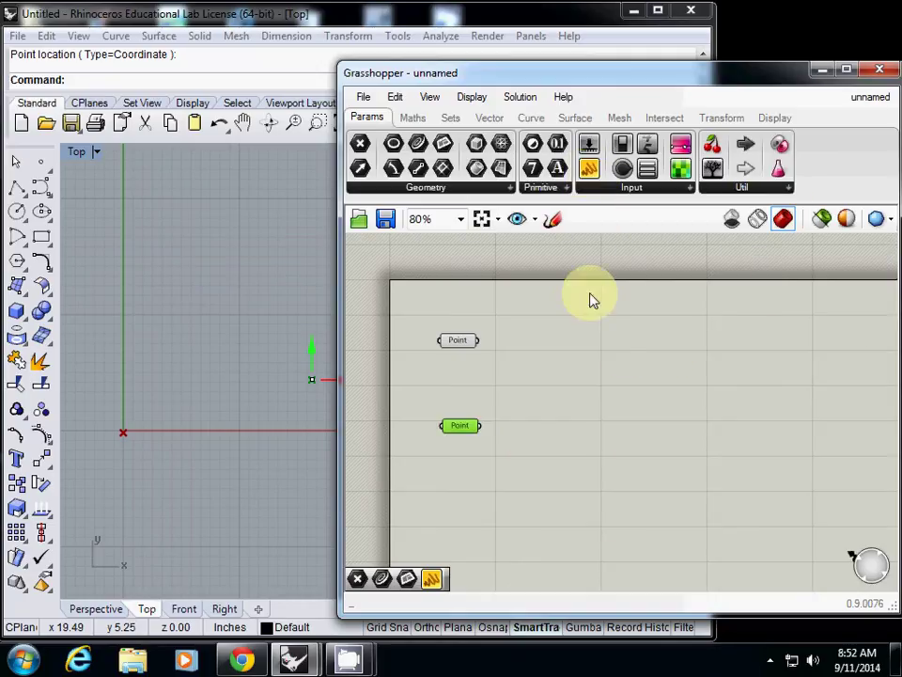
double_click(604, 366)
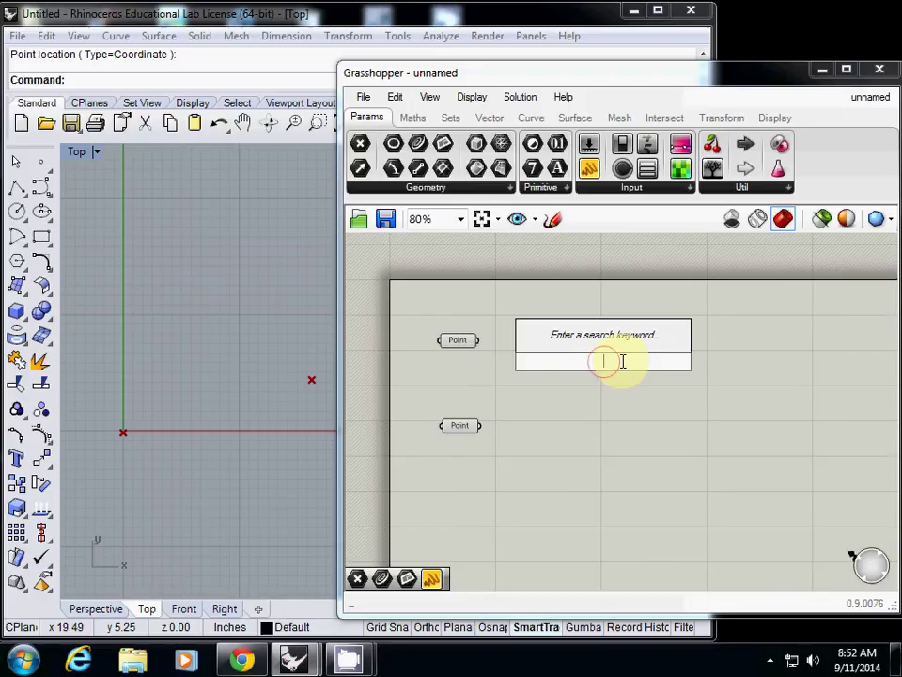
text(panel)
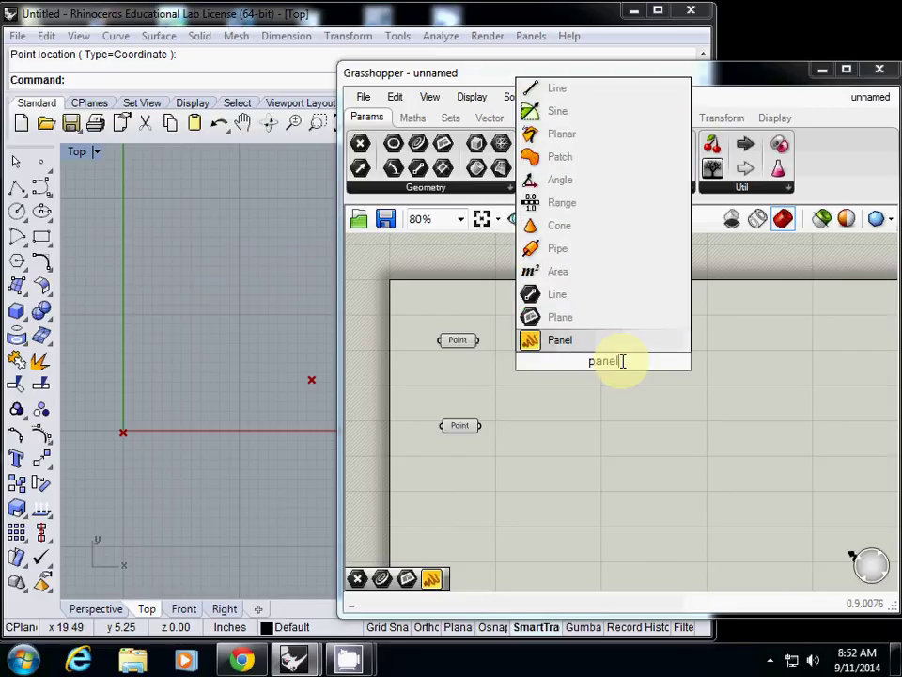
key(Return)
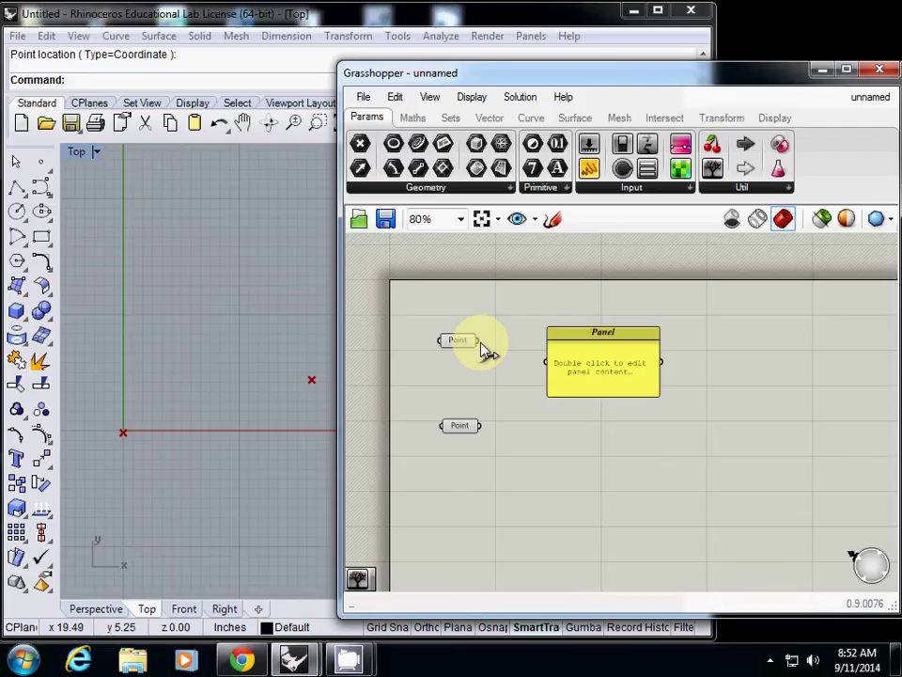
- Wire the first Point into the Panel and resize it to show (-0.009208, -0.222342, 0.0) on one line
drag(485, 351, 550, 318)
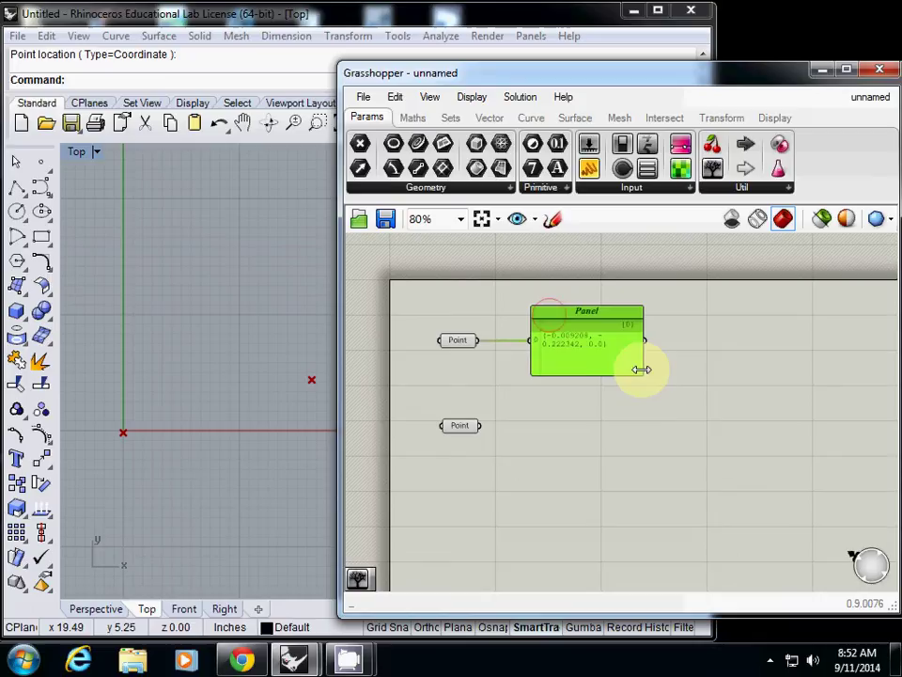
drag(642, 368, 697, 368)
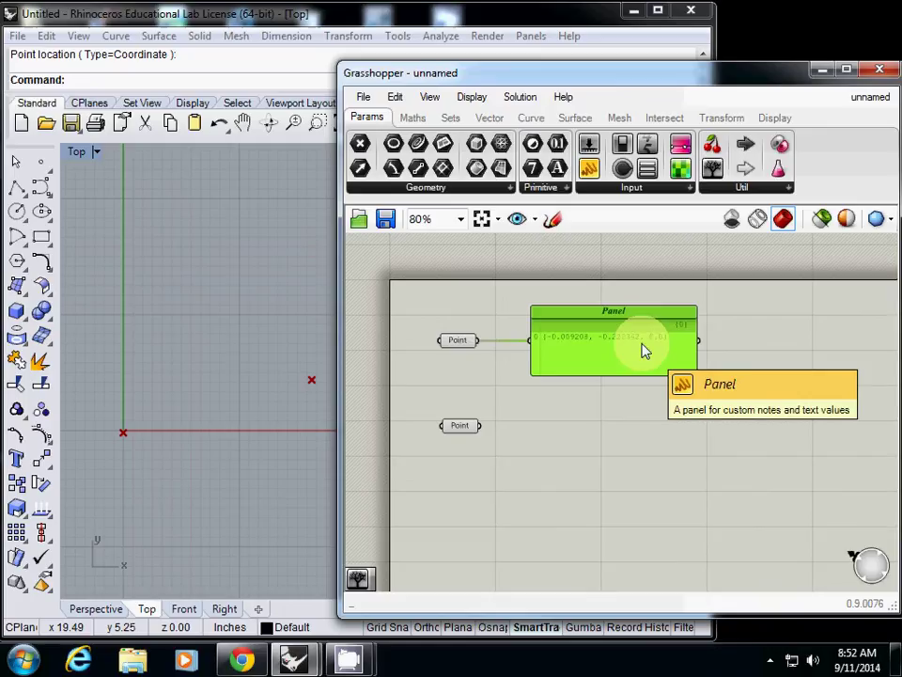
drag(634, 371, 633, 349)
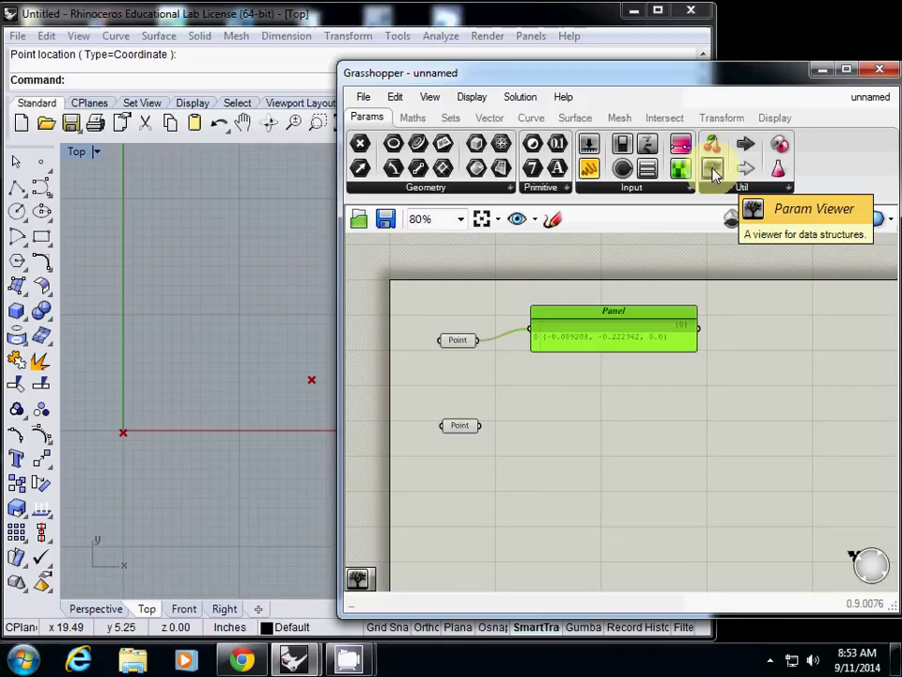
- Add a Param Viewer from Params > Util fed by the first Point, and lower the second Point
drag(712, 171, 595, 372)
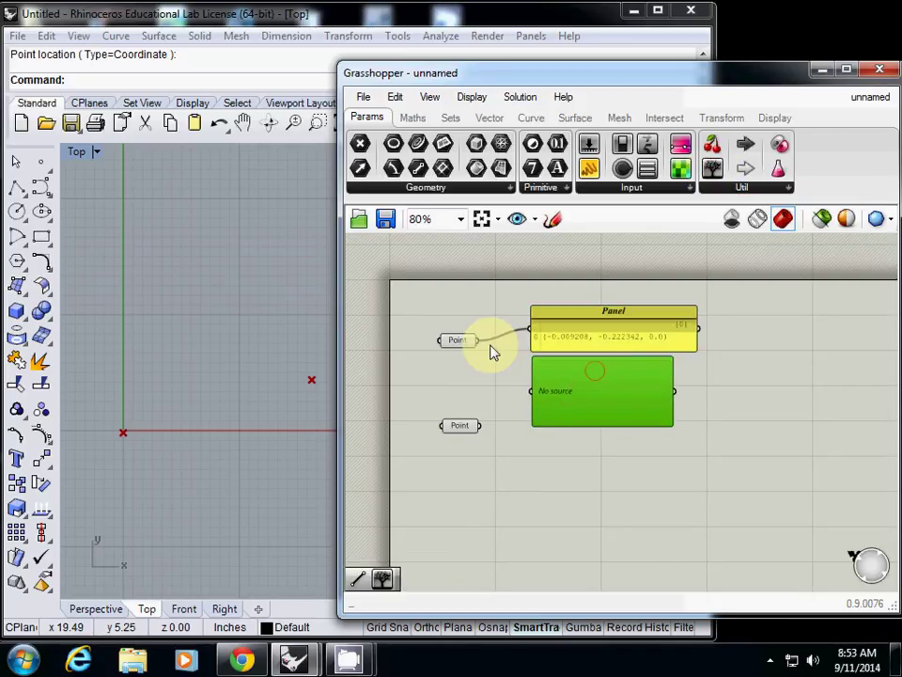
drag(480, 340, 532, 392)
click(460, 428)
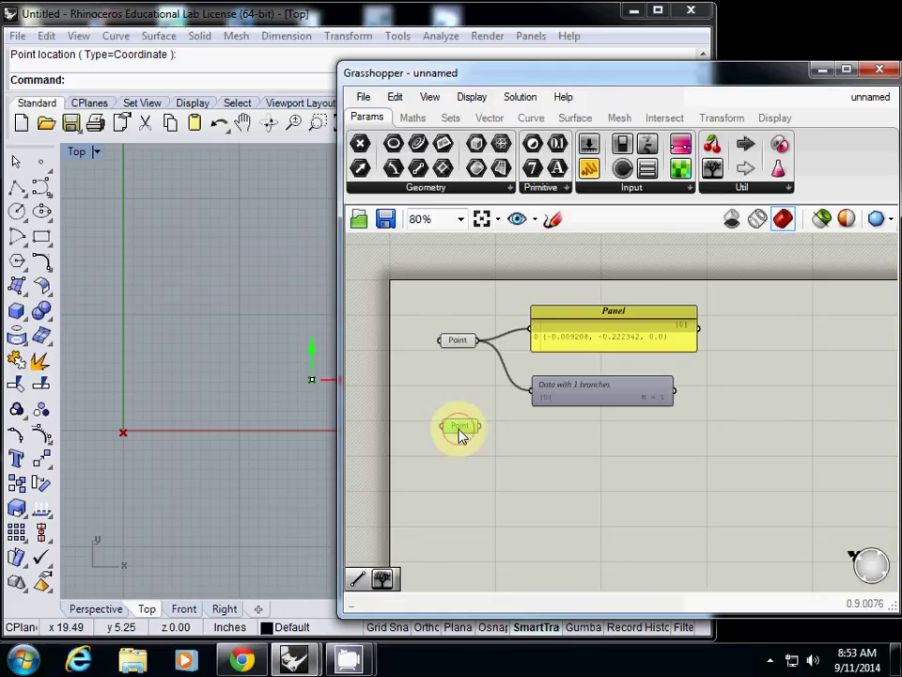
drag(459, 430, 463, 520)
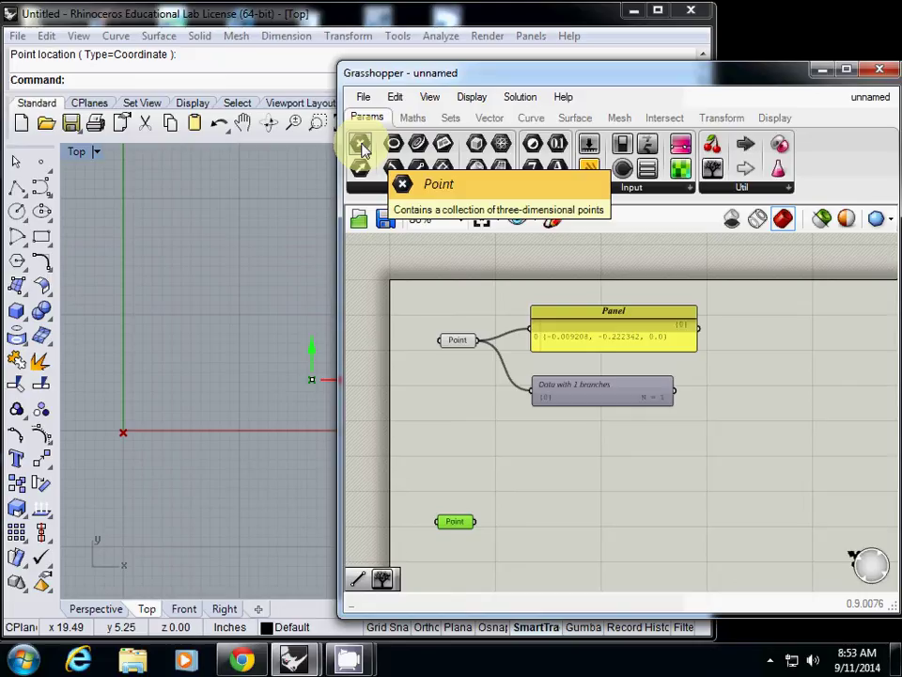
- Duplicate the Param Viewer below itself and switch the copy to its tree display
click(580, 395)
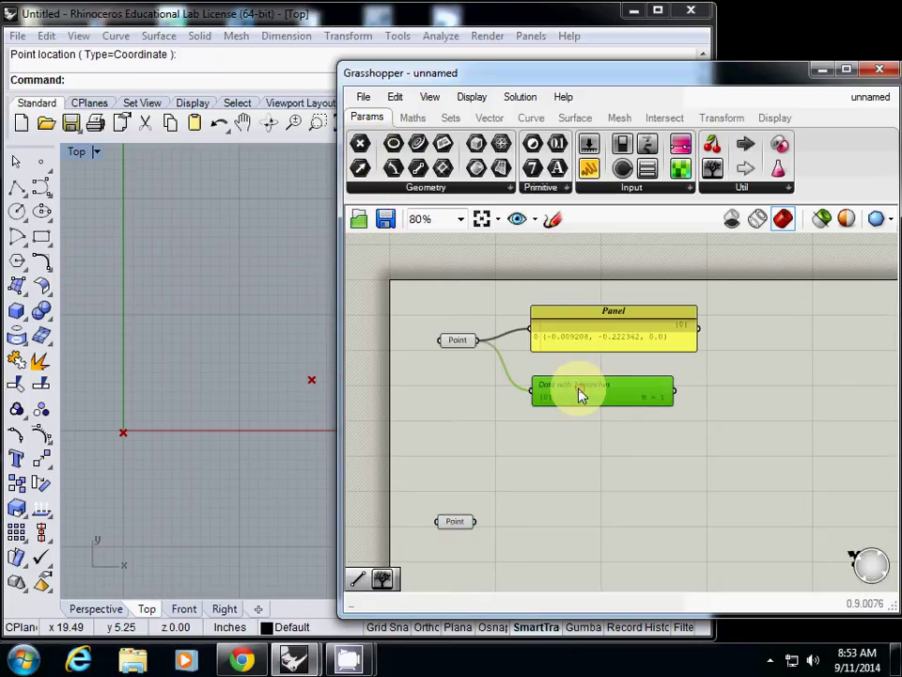
mouse_move(579, 394)
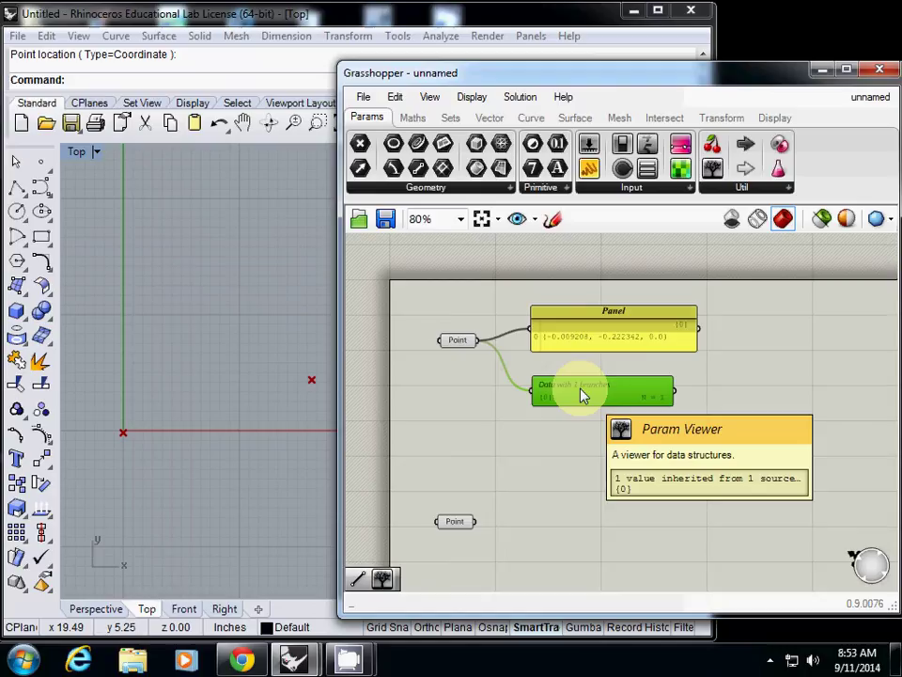
alt+drag(582, 395, 577, 430)
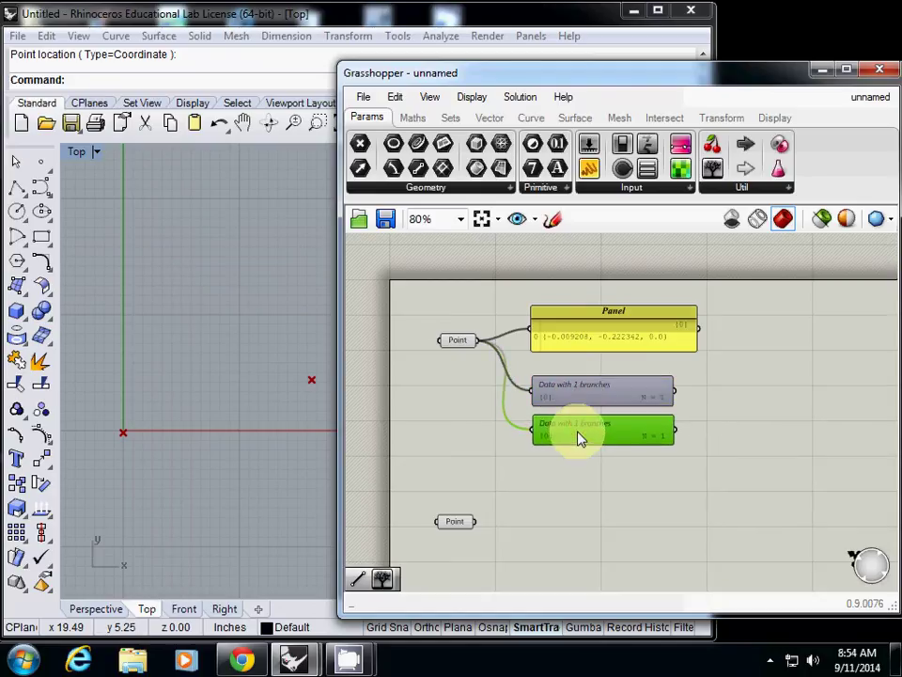
click(592, 429)
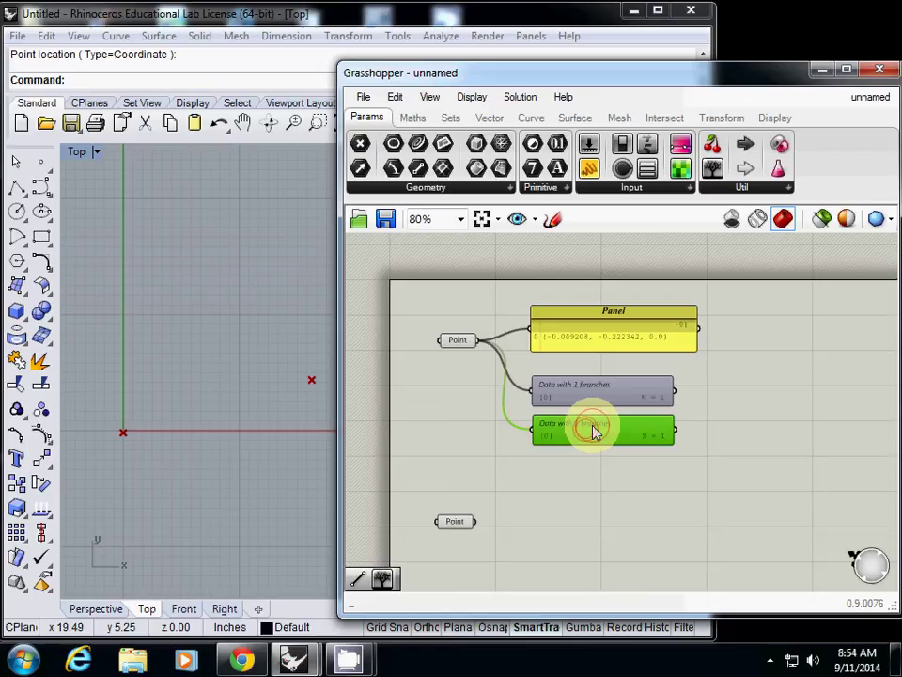
click(592, 429)
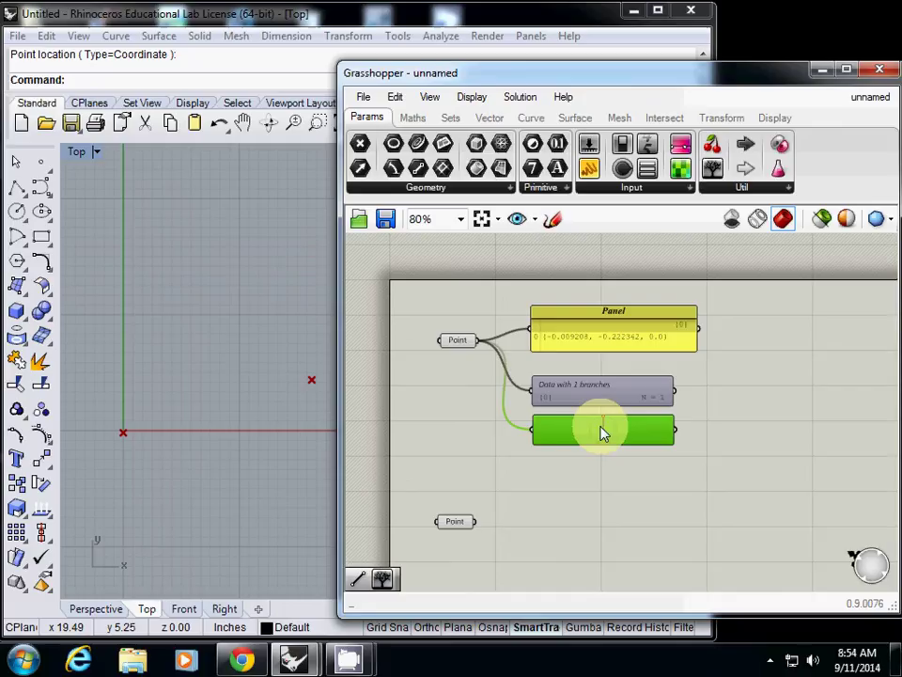
- Arrange the Panel and both viewers in a vertical column beside the raised first Point
drag(586, 443, 528, 486)
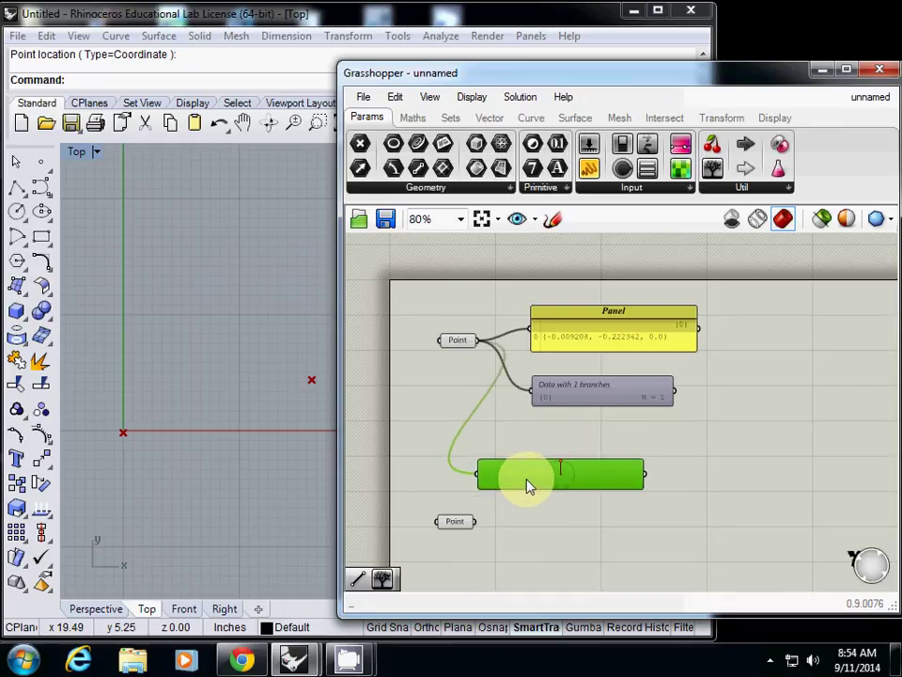
drag(569, 400, 522, 455)
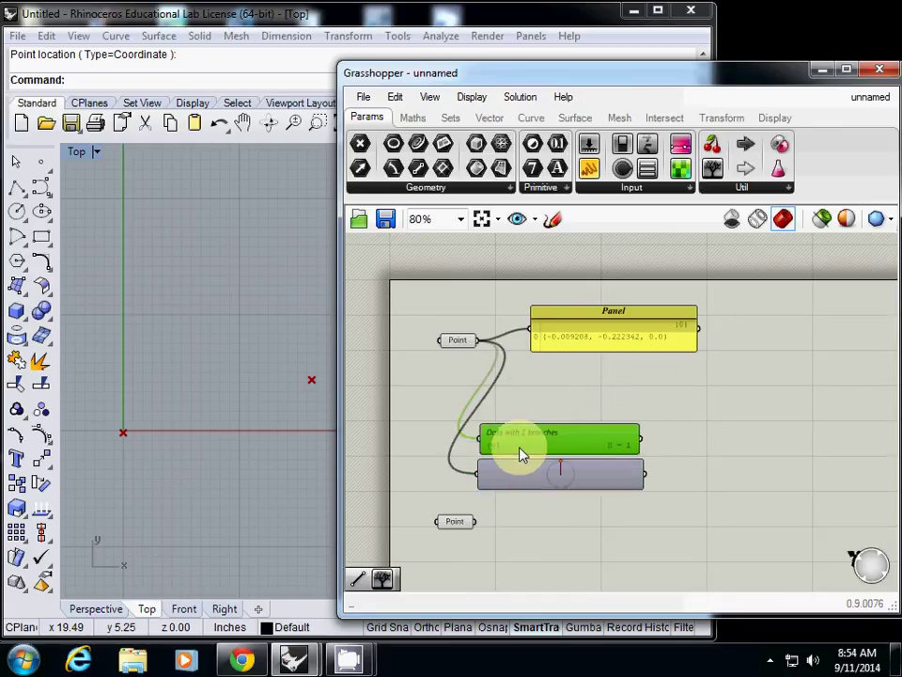
drag(568, 328, 516, 385)
drag(466, 341, 463, 322)
click(429, 351)
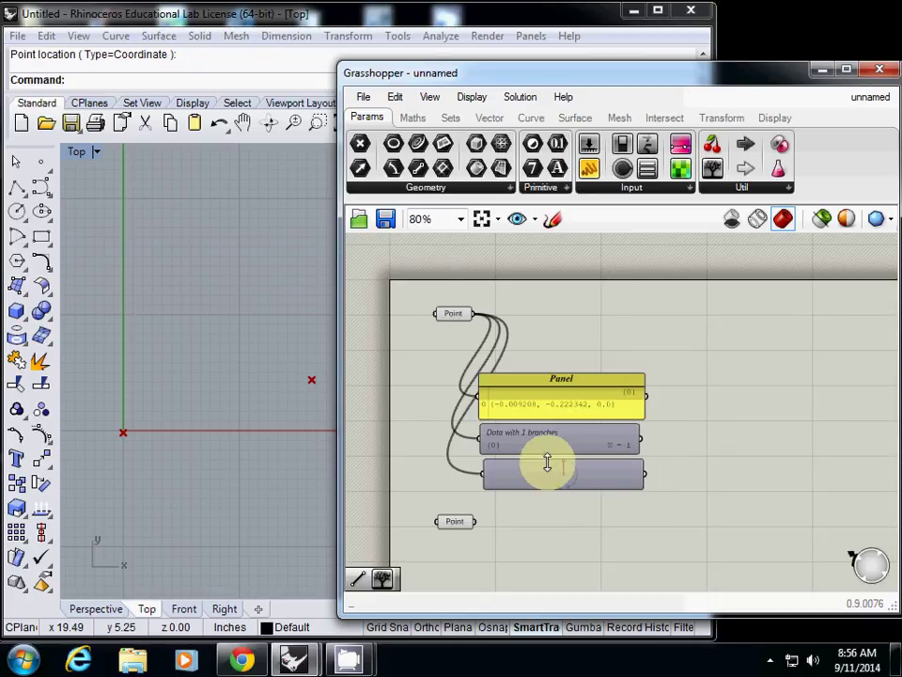
- Align the bottom Param Viewer under the Panel and data viewer, then check the middle viewer
drag(546, 473, 541, 478)
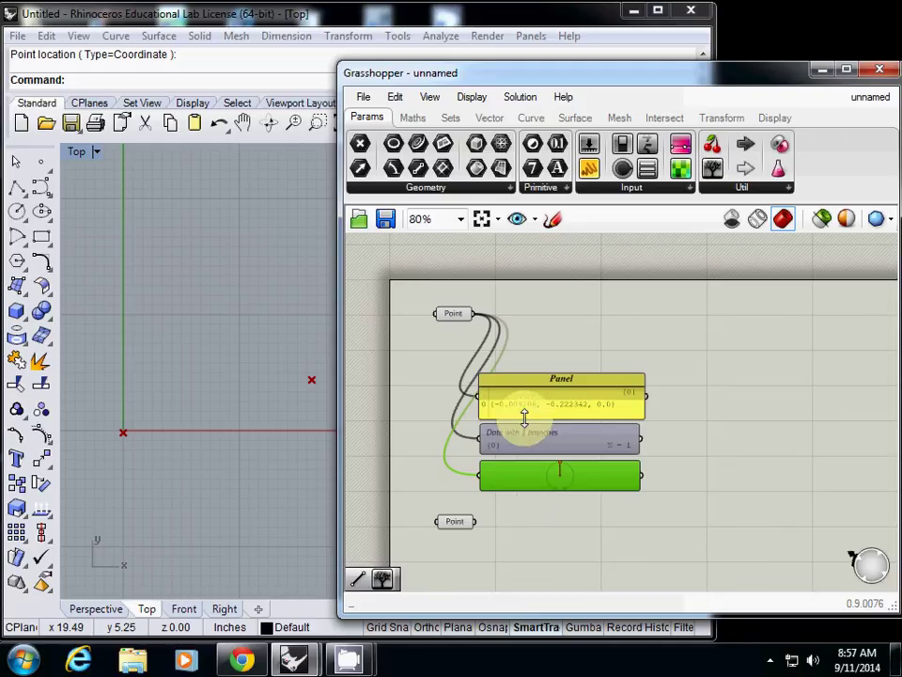
drag(423, 354, 663, 506)
right_drag(659, 505, 653, 447)
click(660, 464)
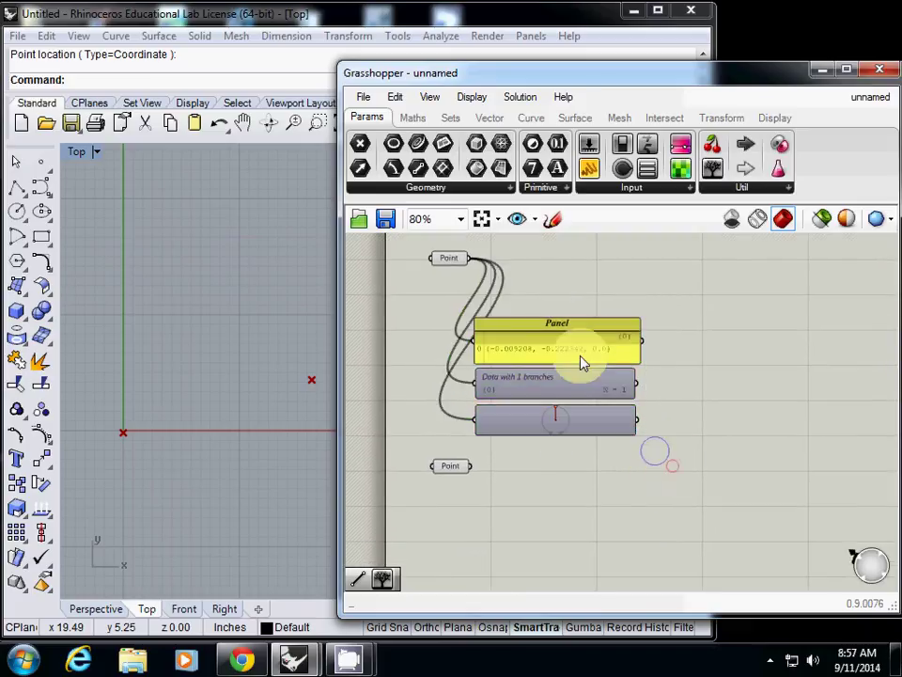
click(525, 383)
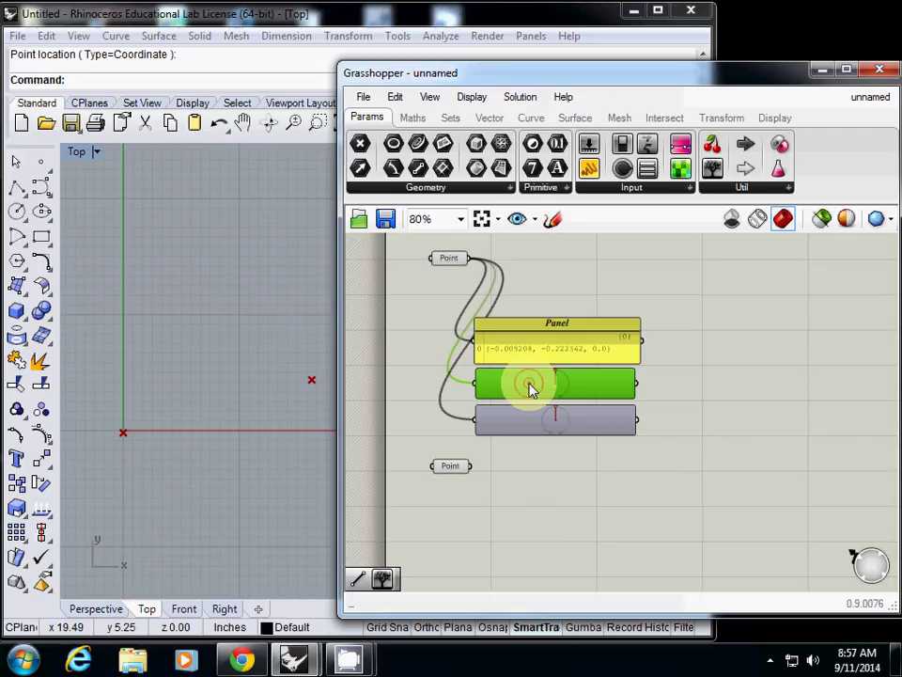
click(572, 475)
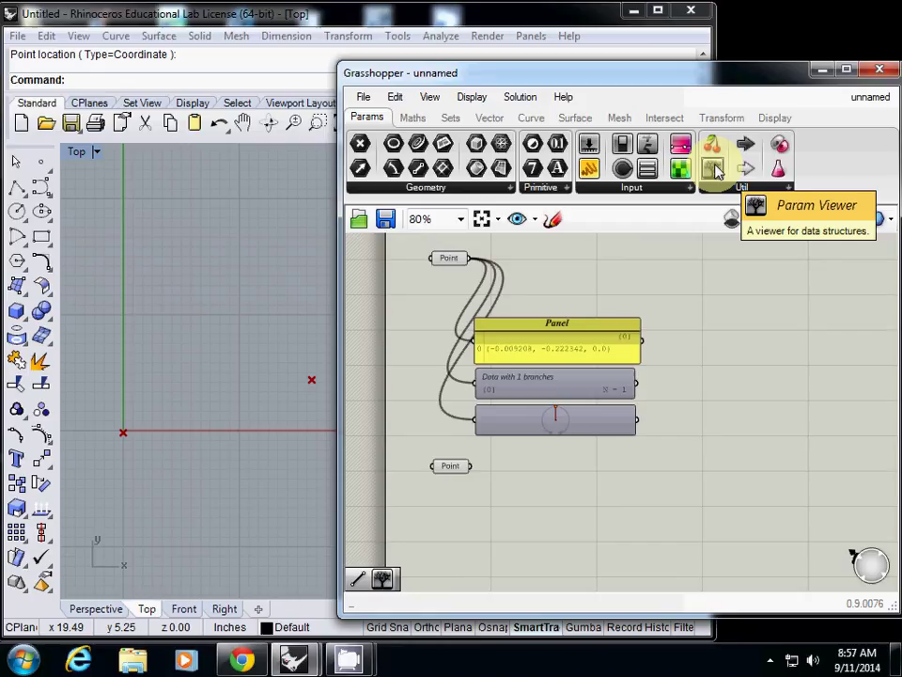
- Copy the Panel and both viewers beside the second Point and rewire their inputs to it
drag(429, 304, 668, 445)
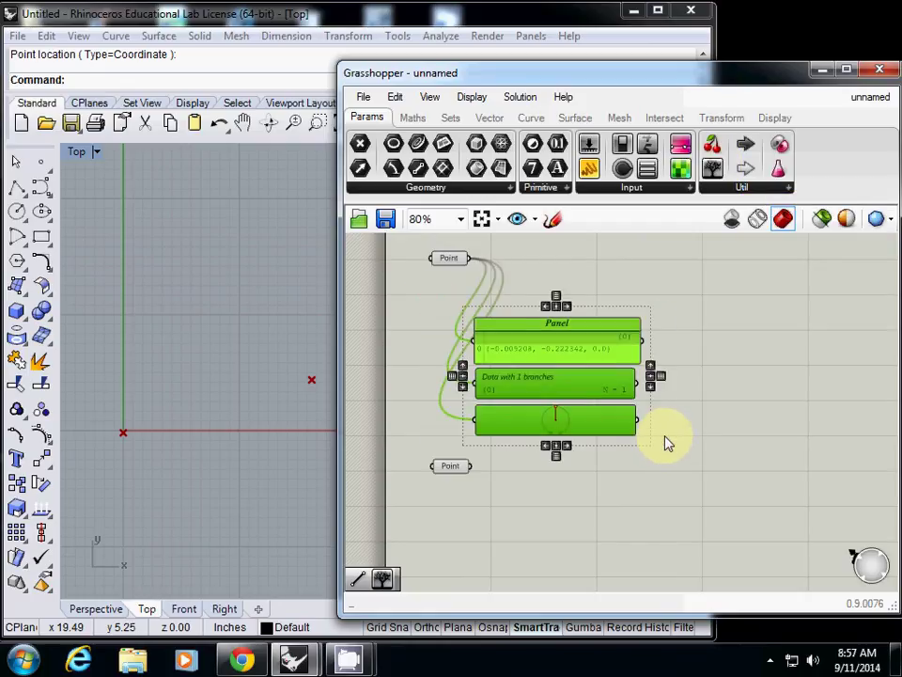
alt+drag(553, 363, 550, 513)
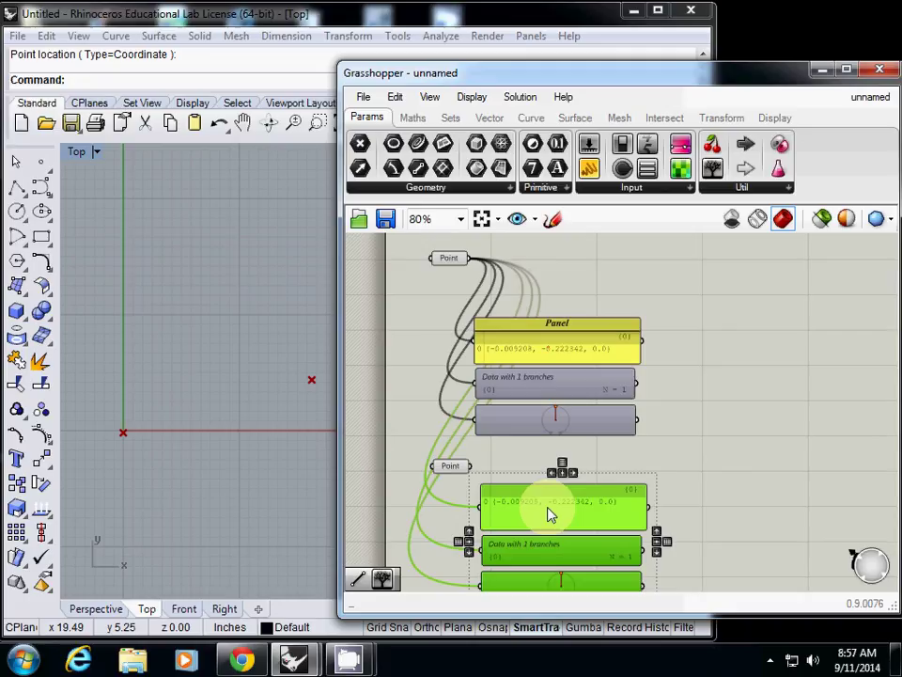
right_drag(654, 450, 662, 348)
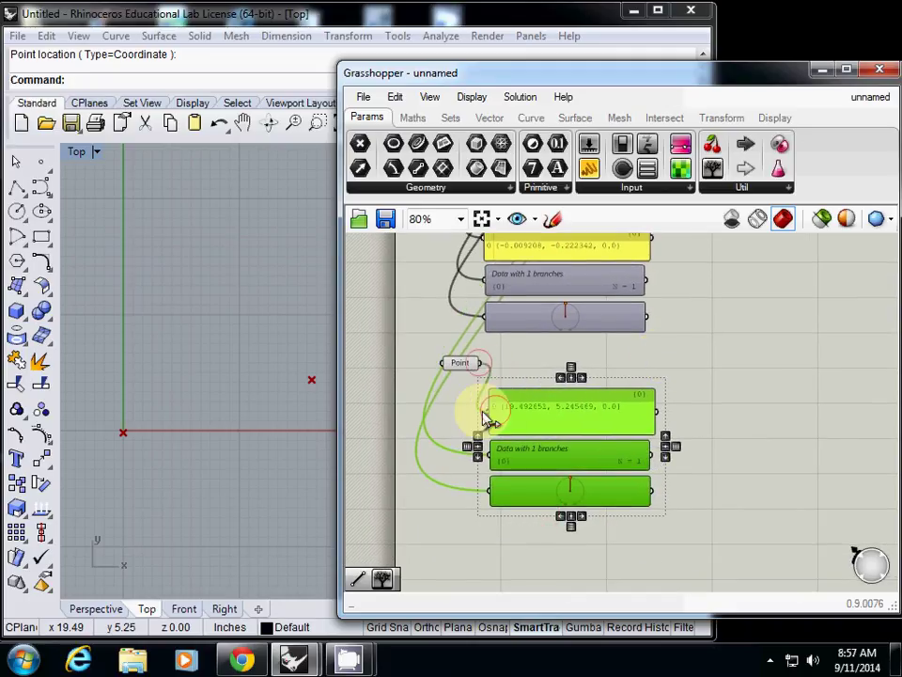
drag(489, 449, 490, 488)
right_drag(711, 404, 662, 467)
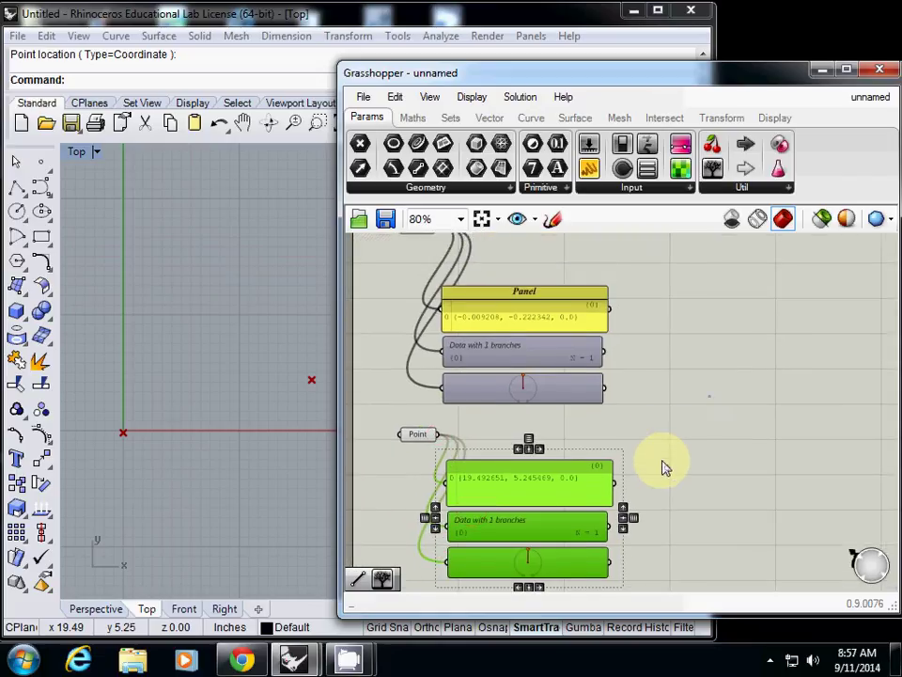
scroll(648, 447, down, 2)
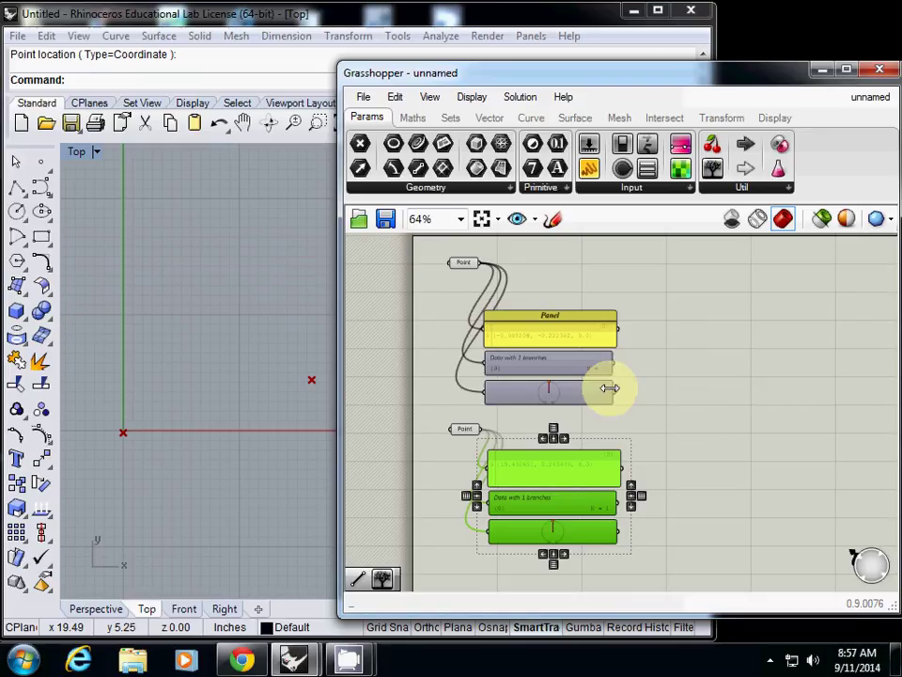
drag(465, 264, 473, 286)
click(683, 389)
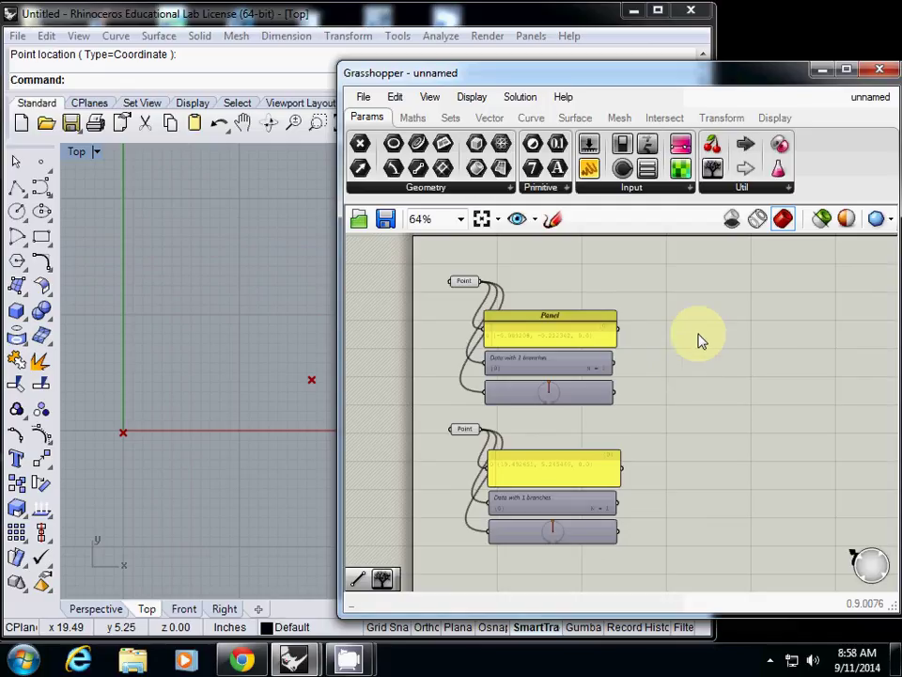
- Add a Line from the 'line' search, with Point 1 as Start Point and Point 2 as End Point
double_click(721, 419)
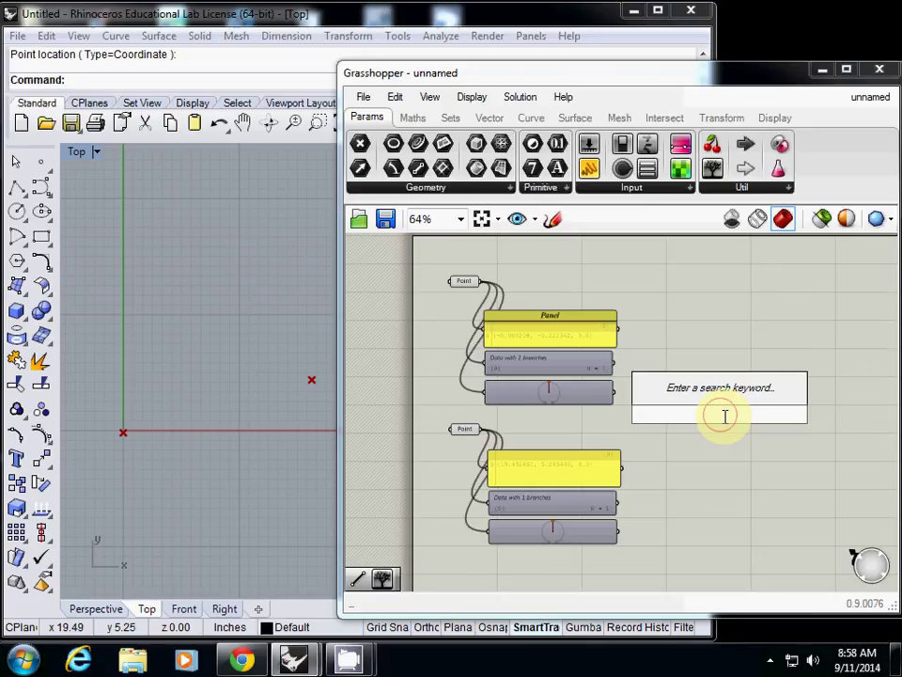
text(line)
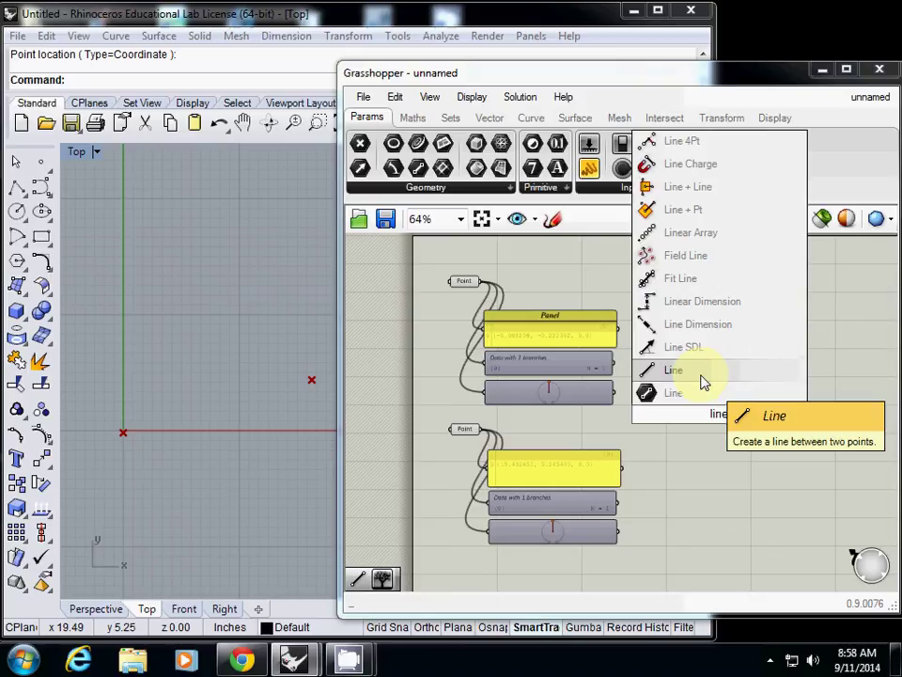
click(703, 381)
drag(724, 414, 737, 433)
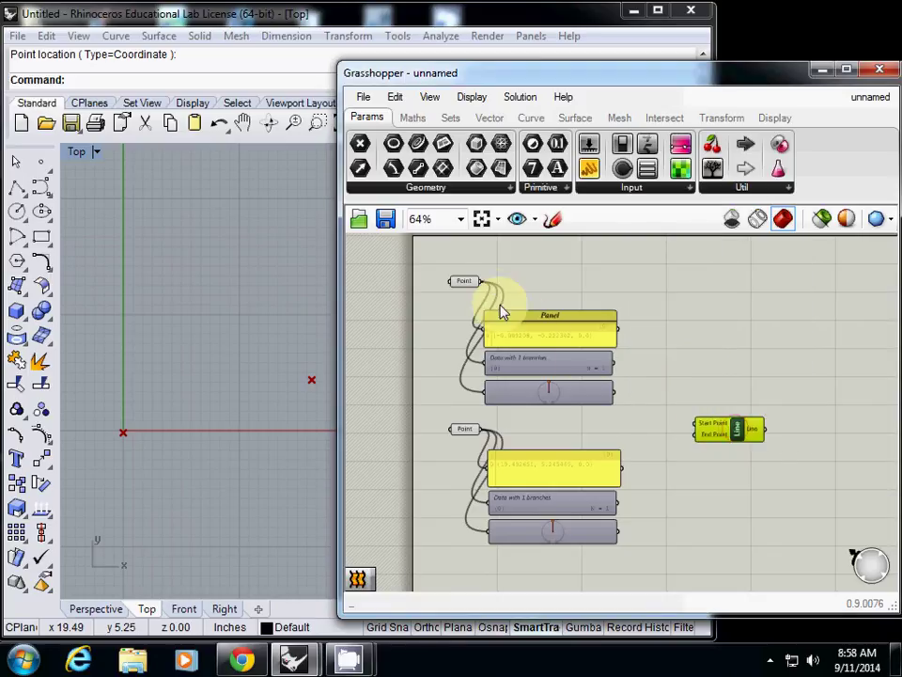
drag(480, 281, 694, 424)
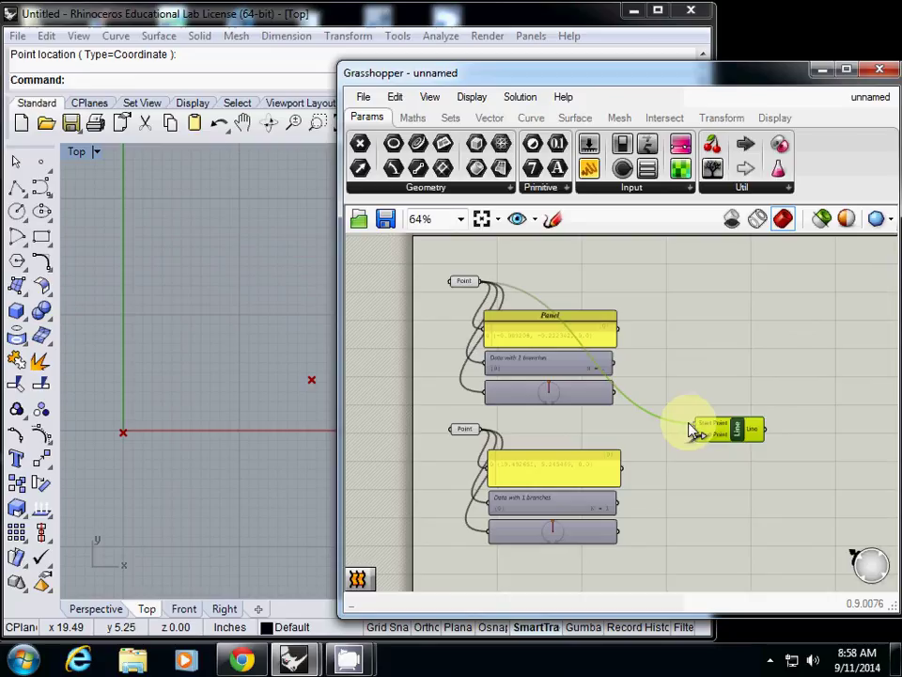
drag(485, 434, 695, 438)
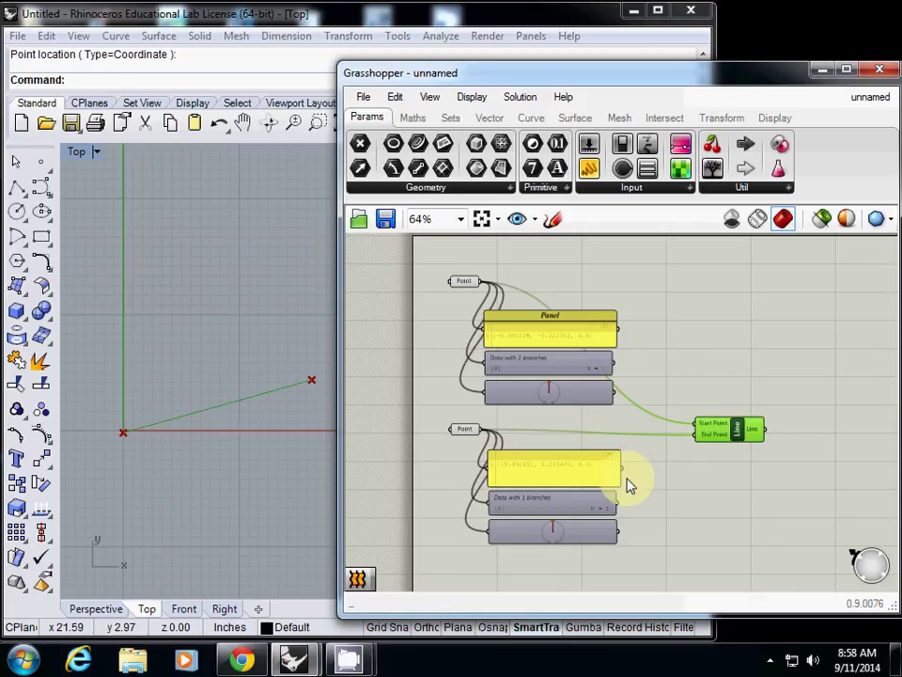
- Nudge the Line component left to make room beside it on the canvas
drag(741, 431, 714, 441)
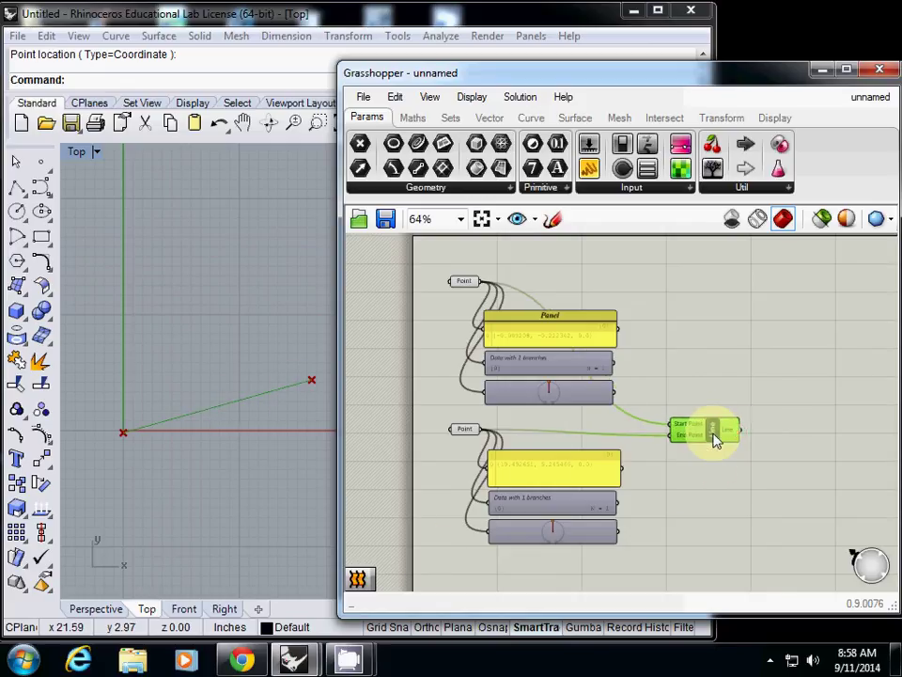
drag(627, 81, 608, 35)
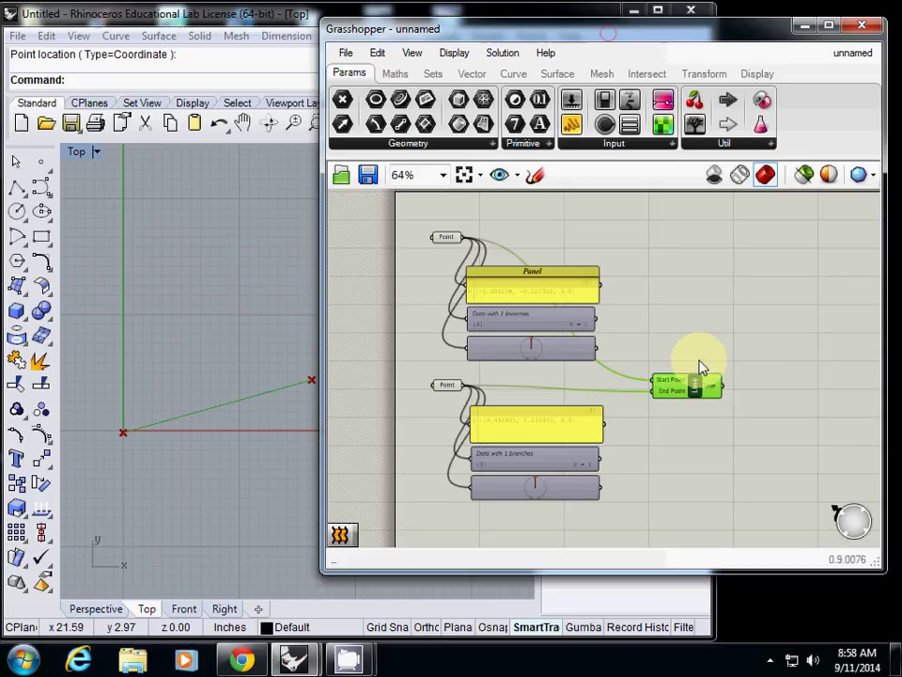
drag(694, 382, 671, 379)
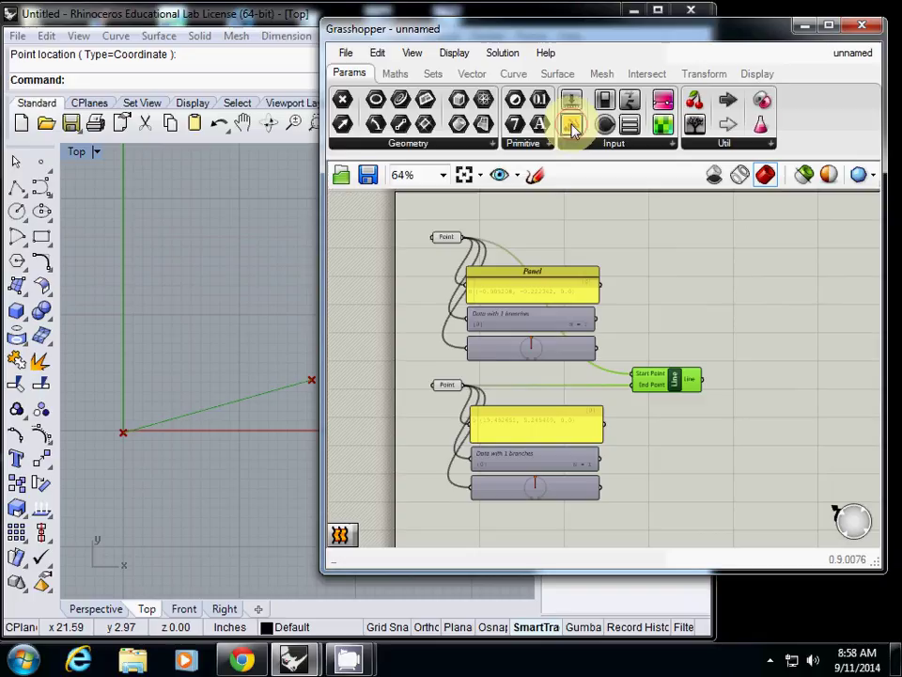
- Add a Panel wired to the Line output, showing Line(L:20.253875 in), shrunk to one line
drag(571, 123, 751, 372)
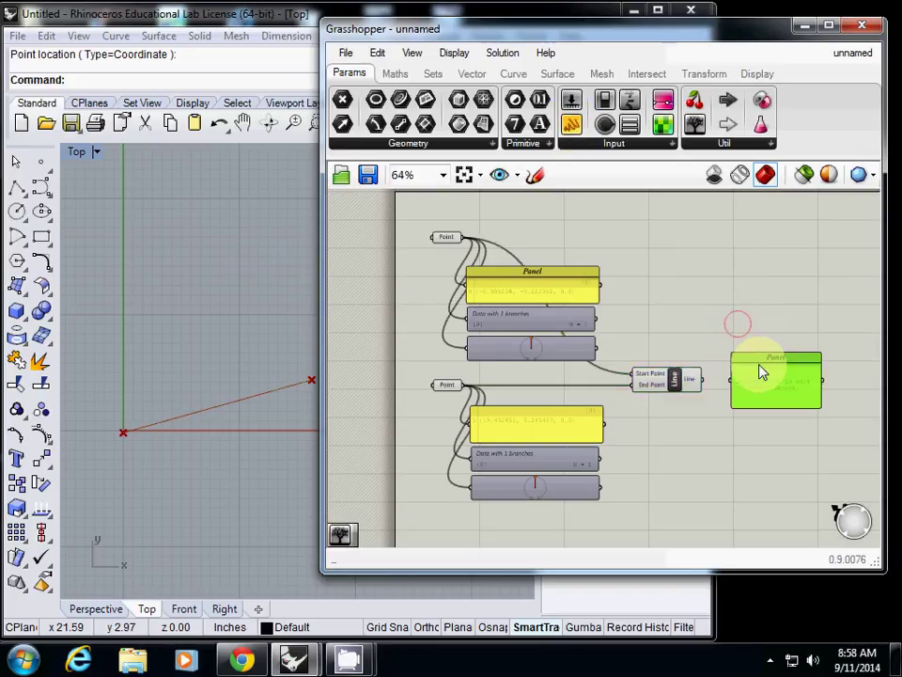
scroll(756, 372, down, 2)
scroll(759, 378, up, 5)
right_drag(759, 379, 558, 281)
drag(477, 333, 537, 352)
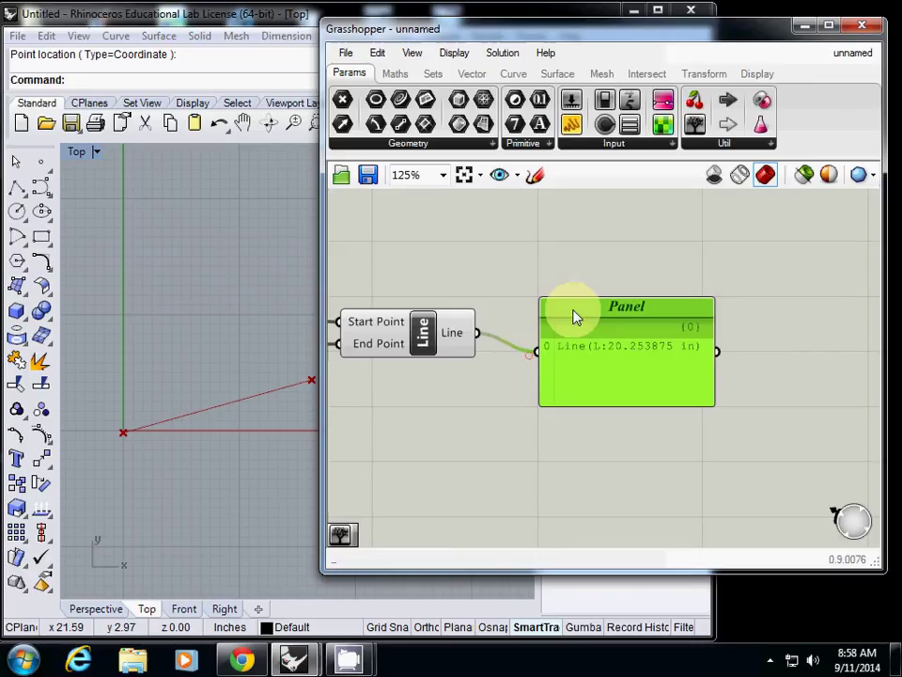
drag(574, 307, 599, 269)
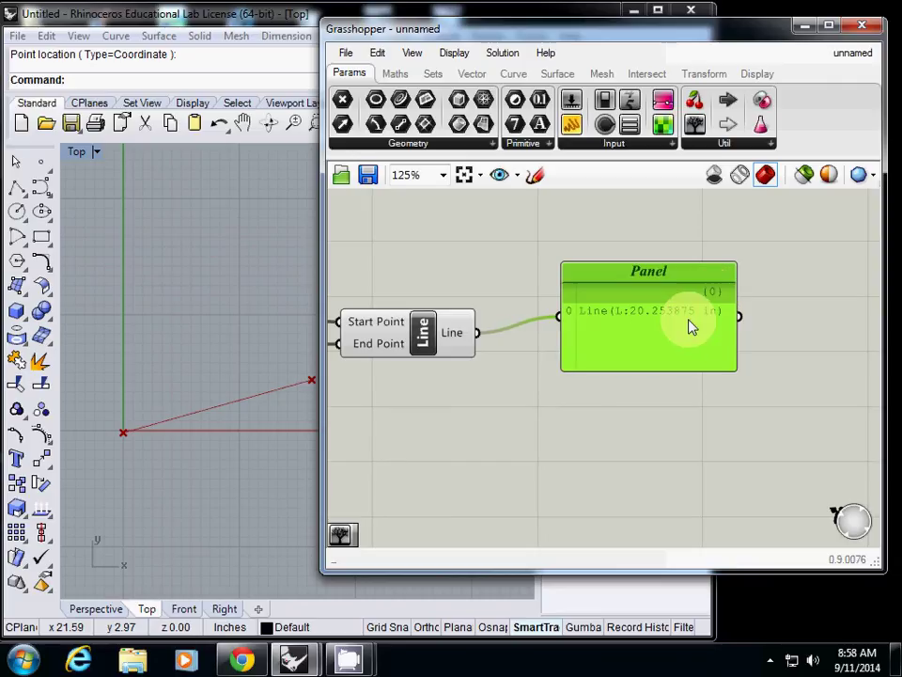
drag(661, 367, 663, 329)
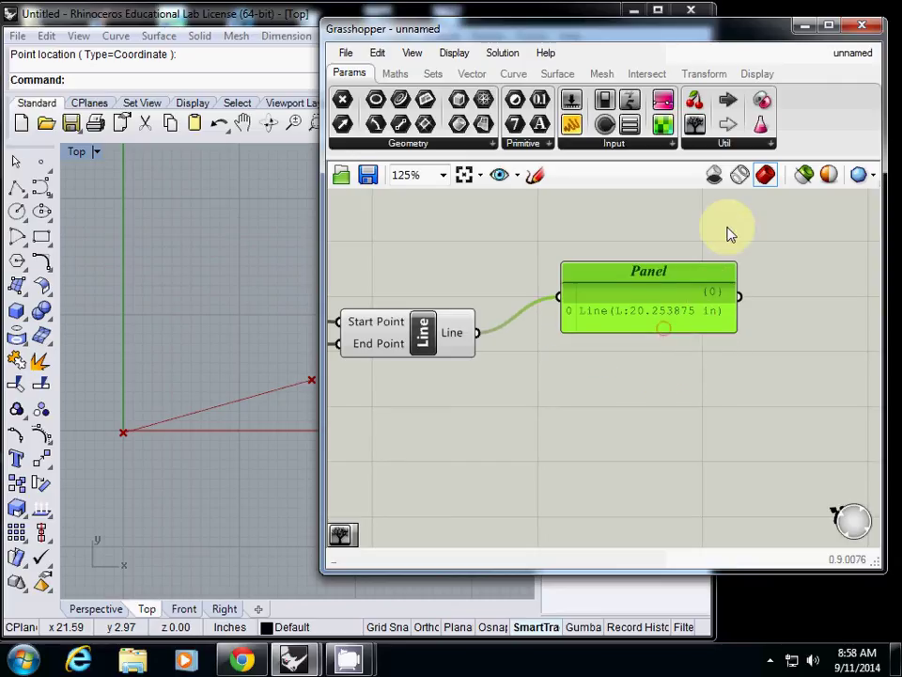
- Add a Param Viewer fed by the Line output, placed under the Line's Panel
drag(697, 125, 656, 391)
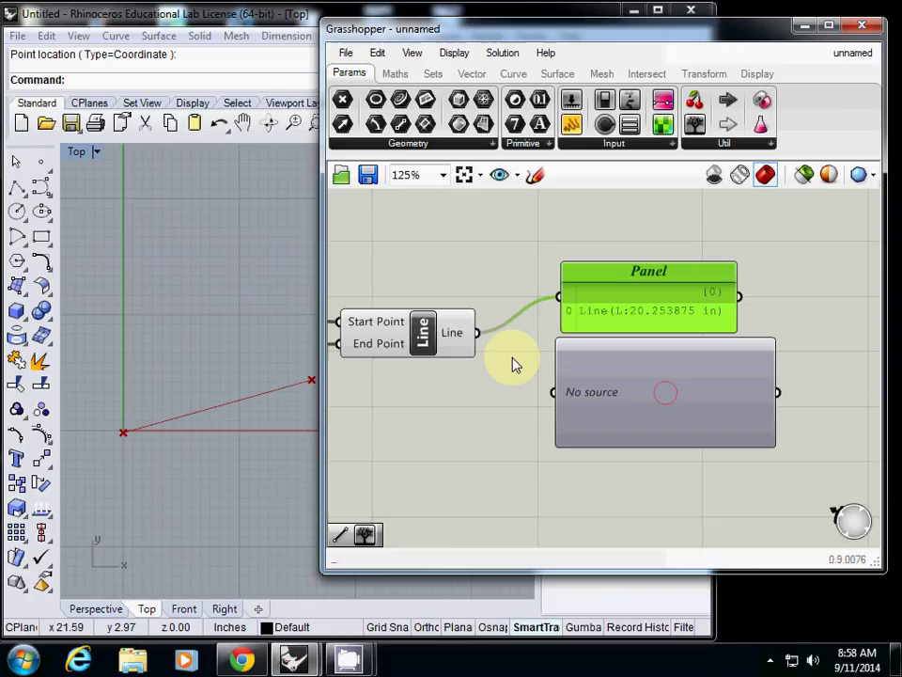
drag(478, 333, 552, 392)
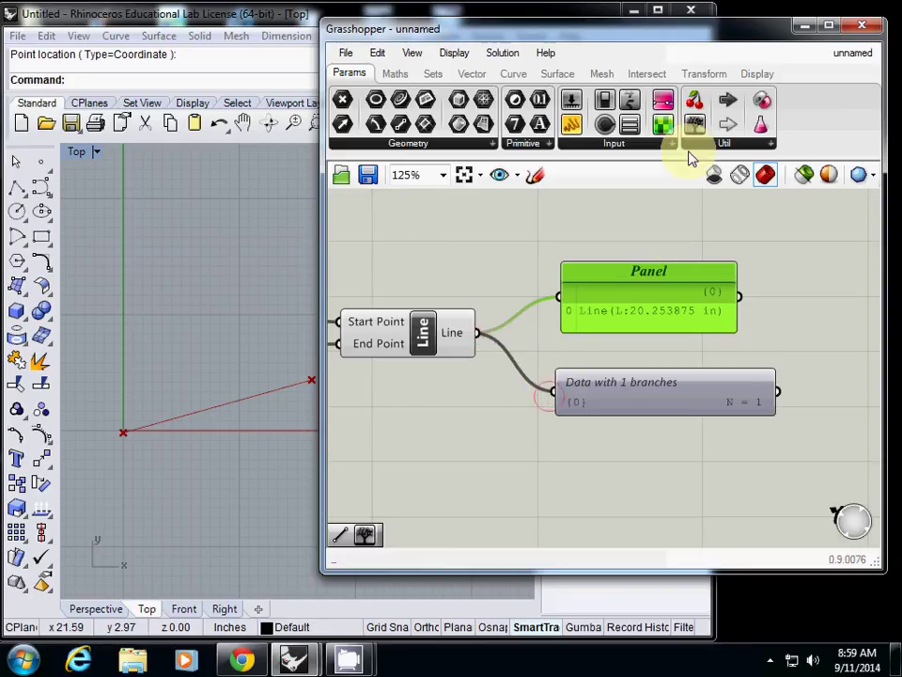
drag(652, 386, 656, 358)
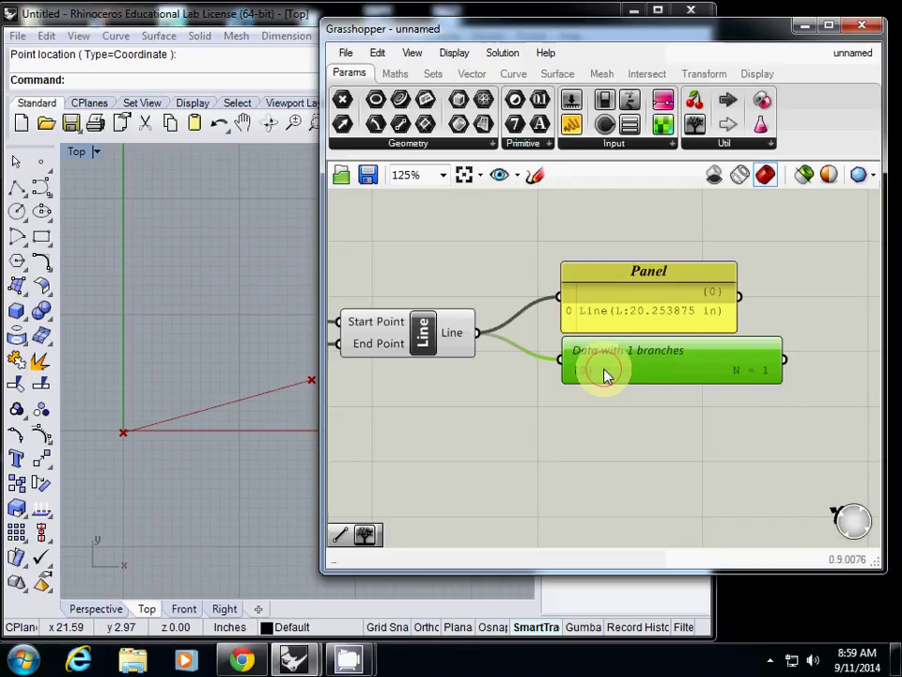
- Duplicate the viewer below and switch the copy to tree-diagram display
mouse_move(603, 373)
alt+drag(602, 373, 607, 417)
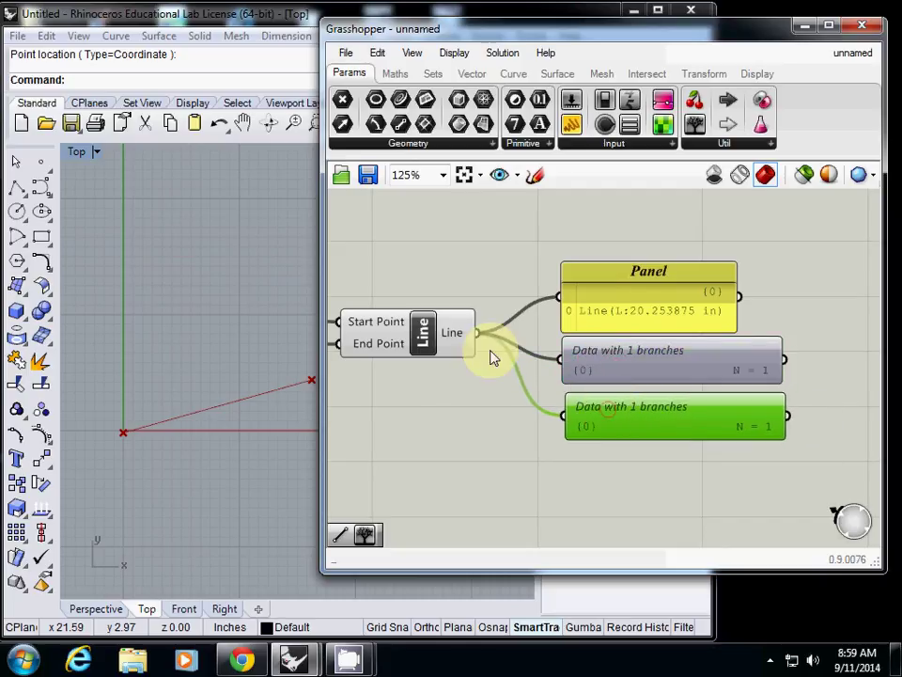
click(612, 420)
double_click(637, 418)
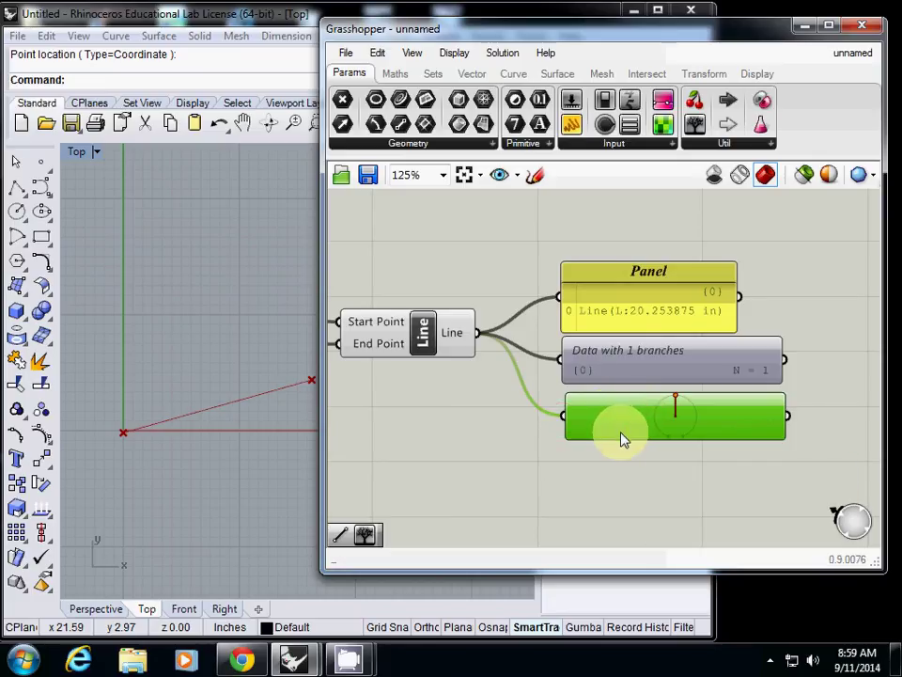
scroll(622, 433, down, 5)
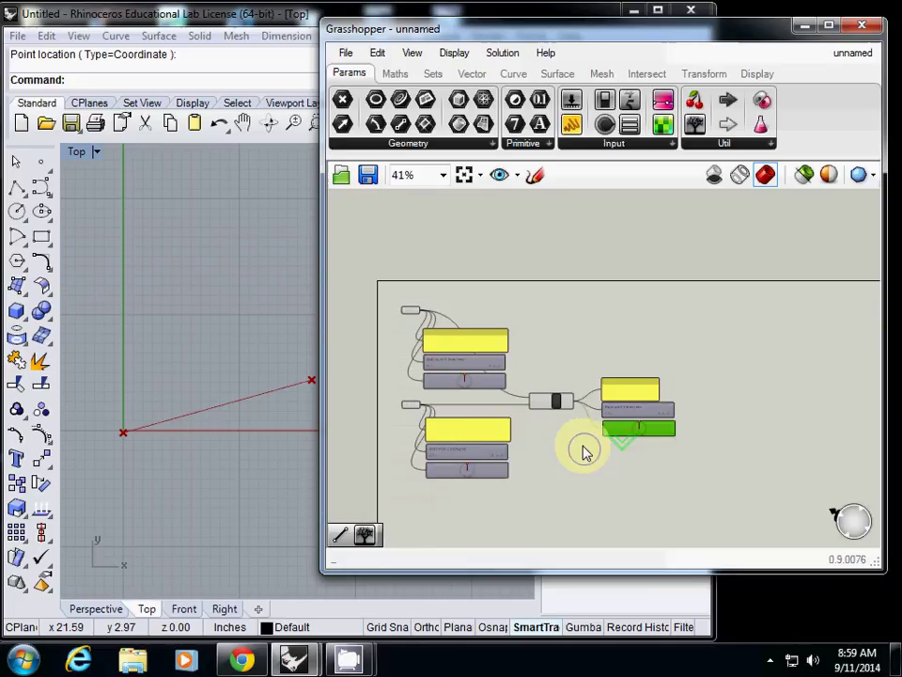